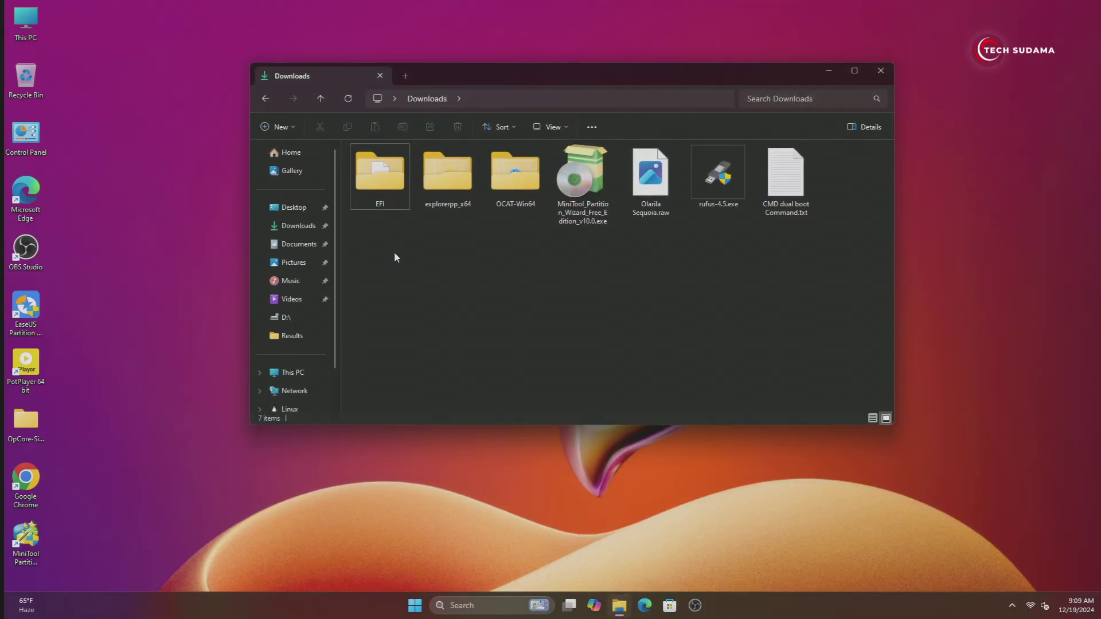
Step: Re-sort the Downloads files so the dual-boot command file follows the folders, then select rufus-4.5.exe
{"action": "left_click_drag", "start_coordinate": [389, 256], "coordinate": [747, 205]}
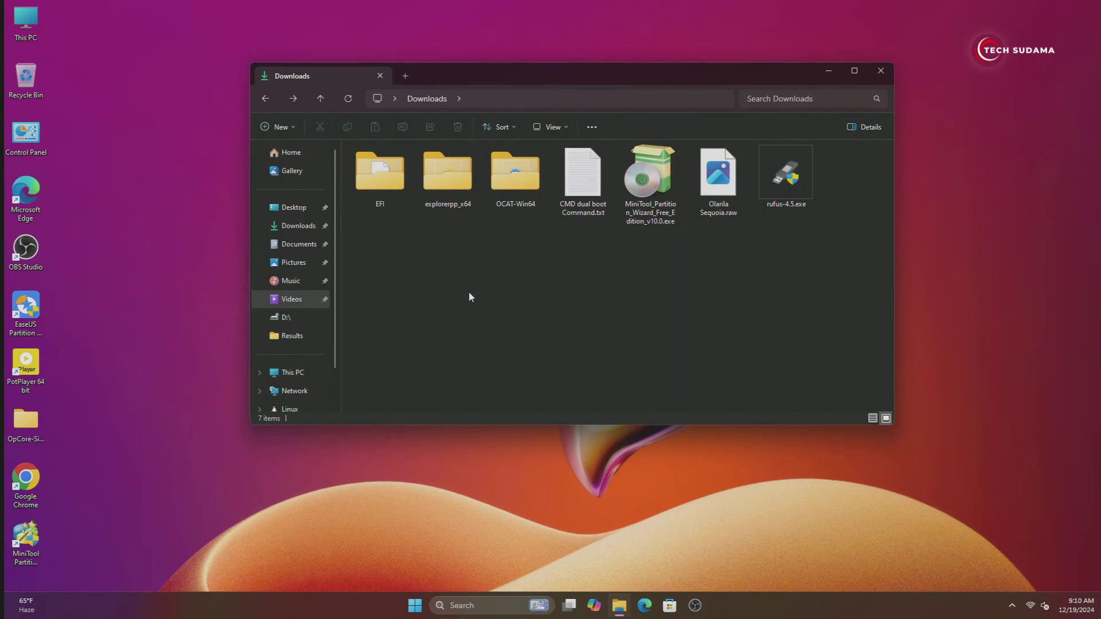
{"action": "left_click", "coordinate": [777, 177]}
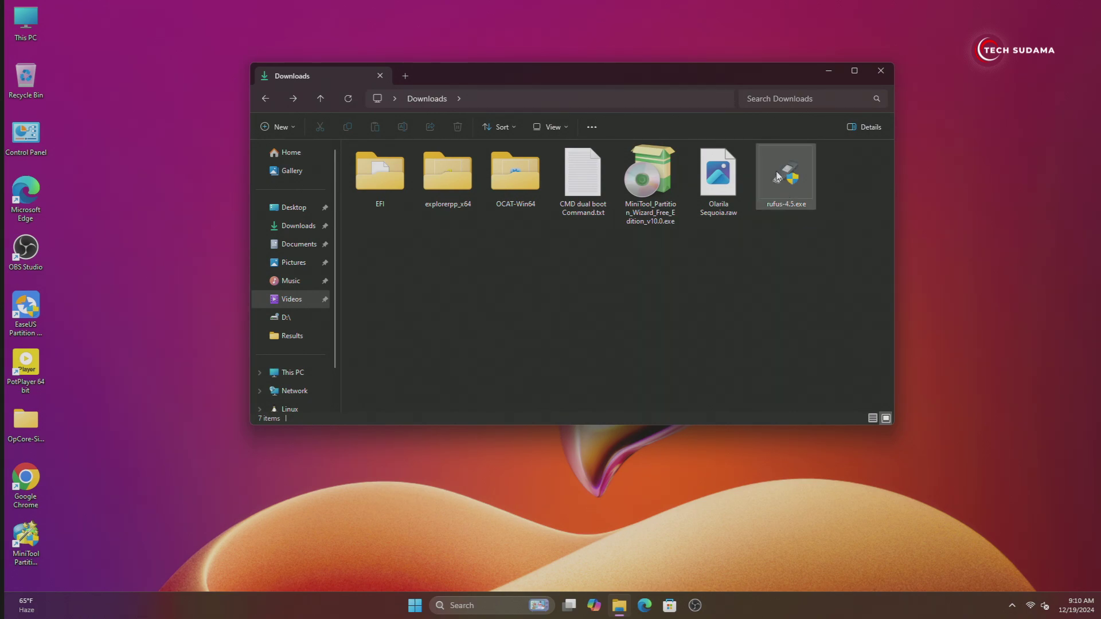
Step: Launch Rufus as administrator with update checks allowed, targeting the 32 GB EFI USB drive
{"action": "double_click", "coordinate": [778, 177]}
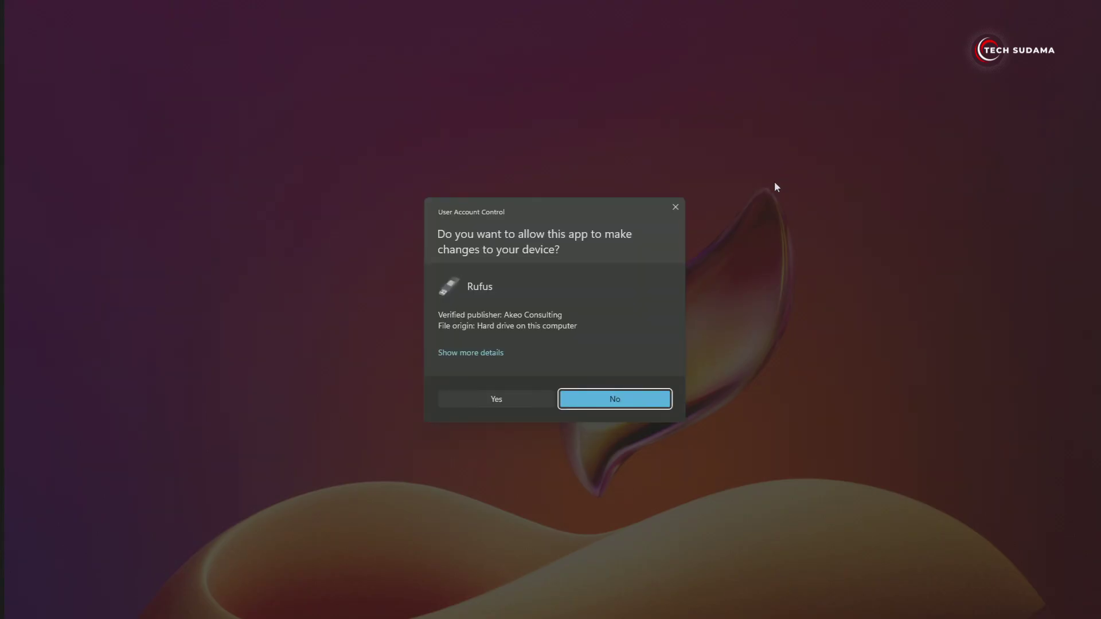
{"action": "left_click", "coordinate": [496, 398]}
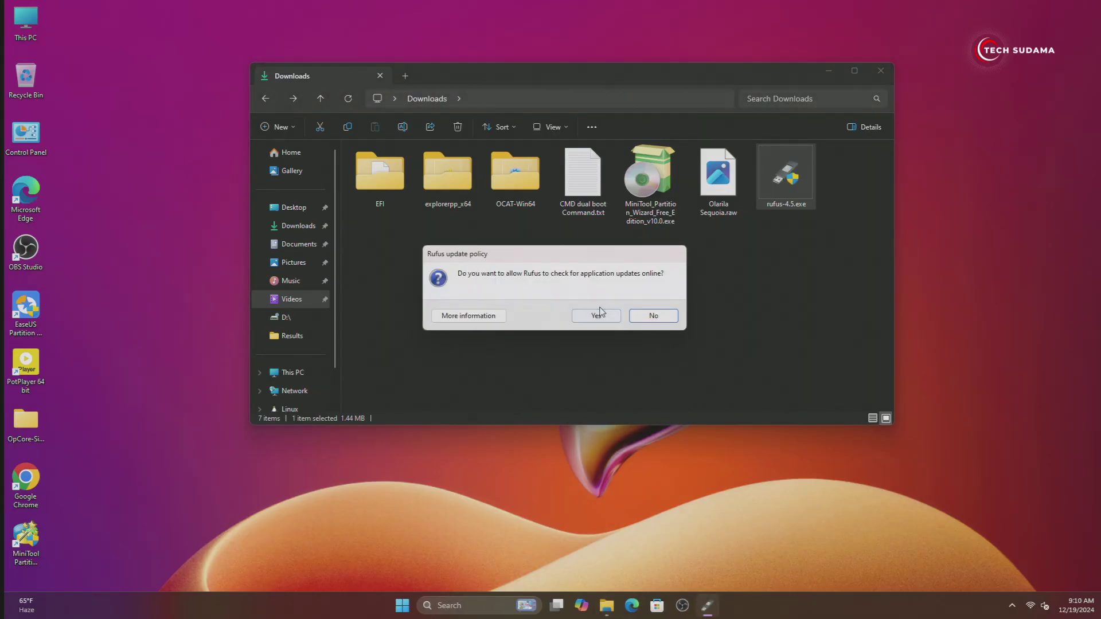
{"action": "left_click", "coordinate": [595, 317]}
{"action": "left_click", "coordinate": [828, 71]}
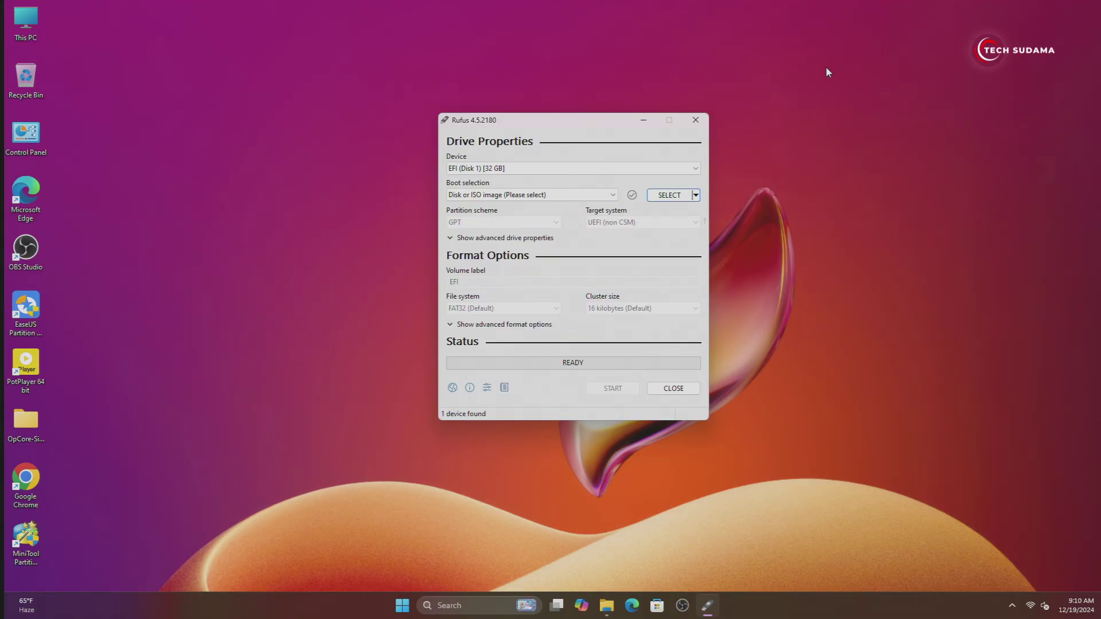
{"action": "left_click", "coordinate": [620, 174]}
{"action": "left_click", "coordinate": [619, 178]}
Step: Write the Olarila Sequoia.raw image from Downloads to the USB drive, accepting the erase warning
{"action": "left_click", "coordinate": [669, 195]}
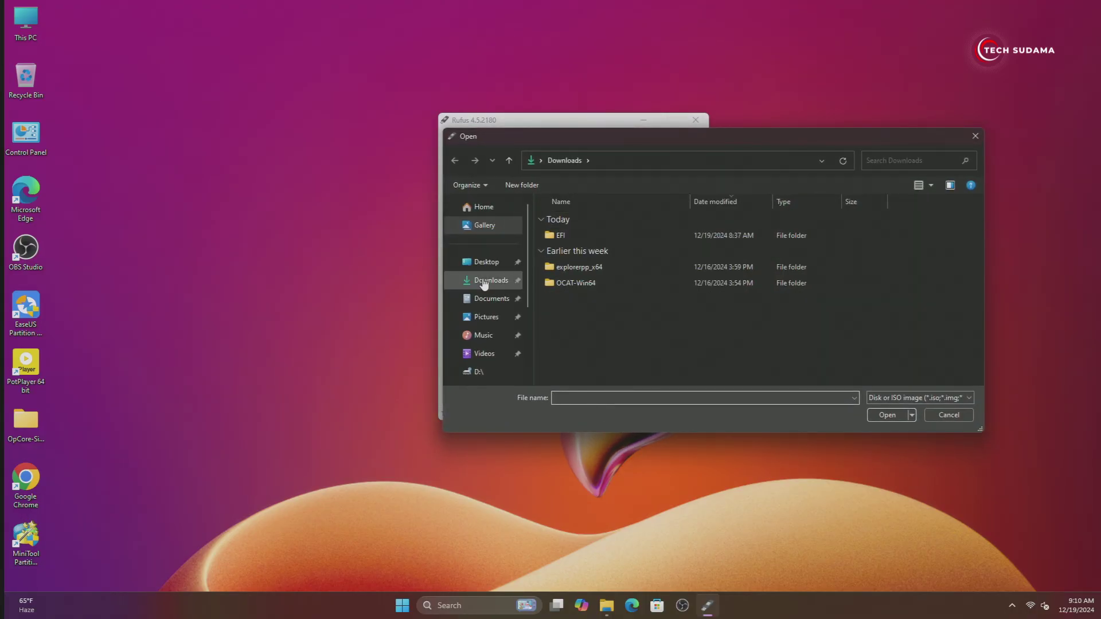
{"action": "left_click", "coordinate": [898, 400]}
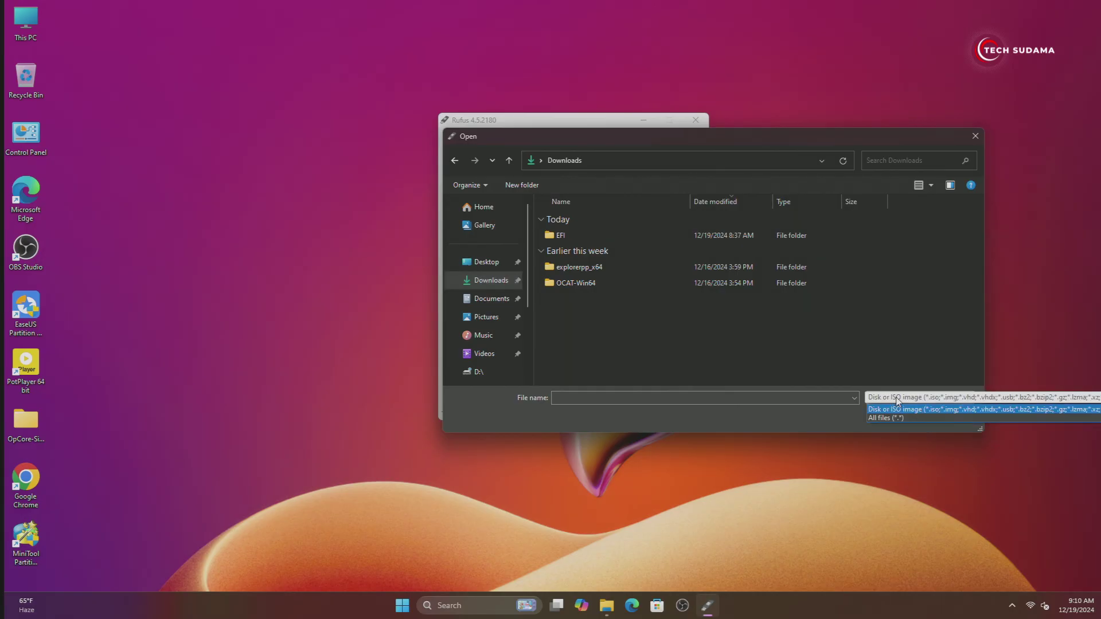
{"action": "left_click", "coordinate": [892, 421]}
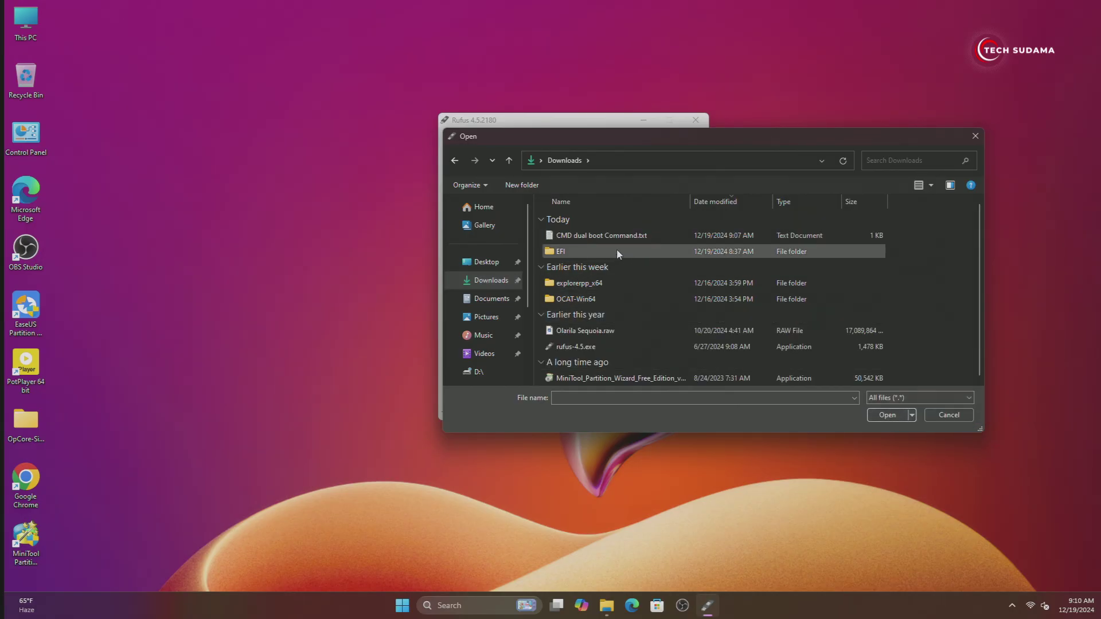
{"action": "left_click", "coordinate": [589, 335]}
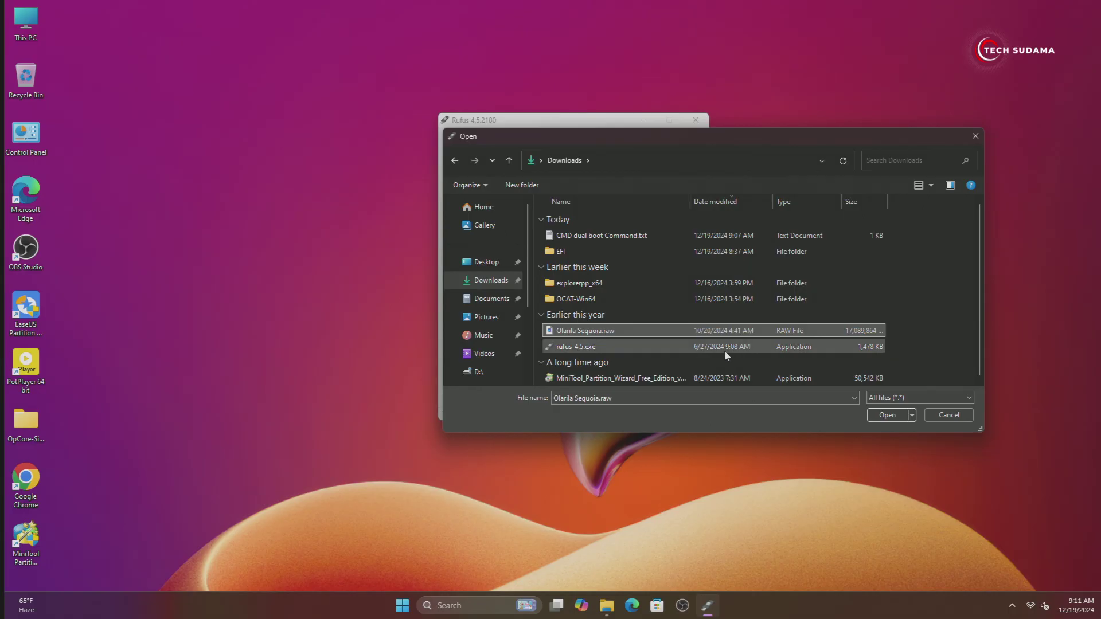
{"action": "left_click", "coordinate": [887, 417]}
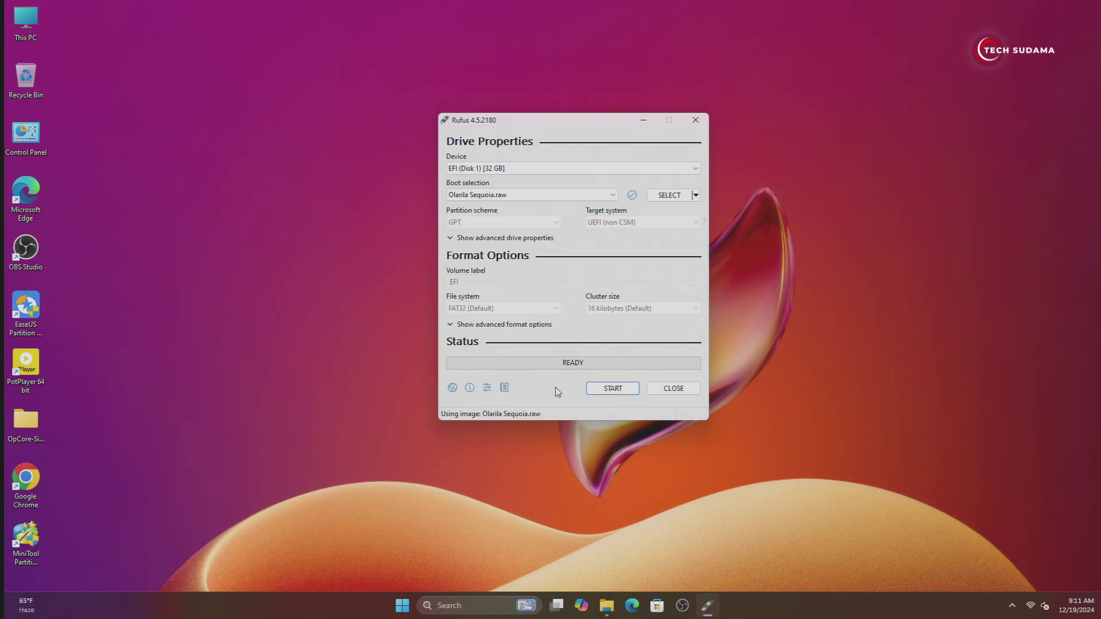
{"action": "left_click", "coordinate": [602, 390]}
{"action": "left_click", "coordinate": [598, 348]}
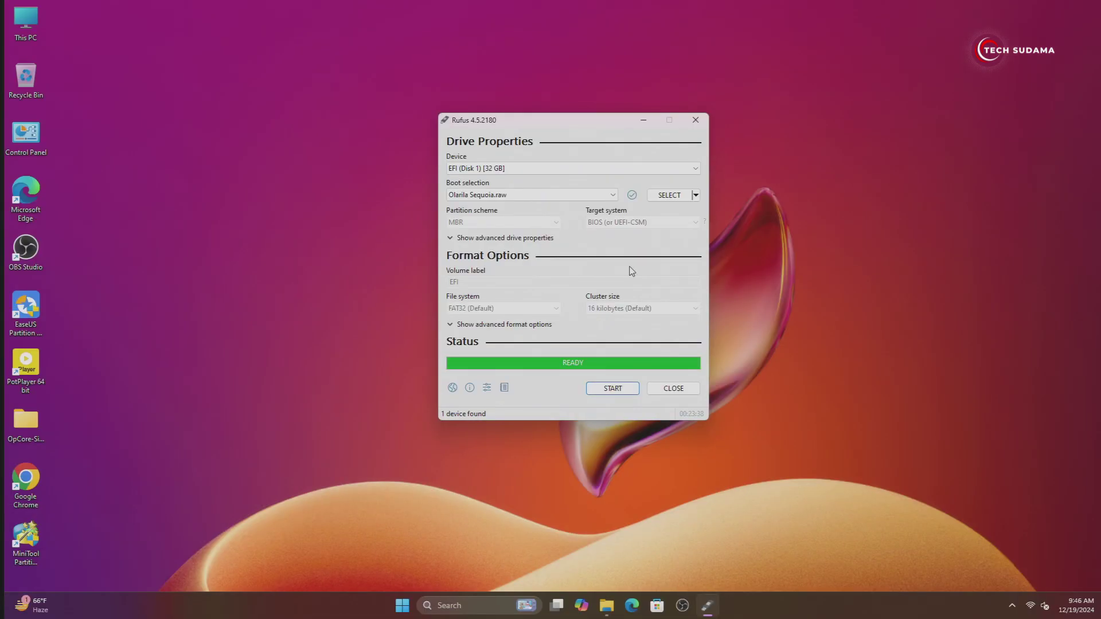
Step: Close Rufus, delete the 16.2 GB Olarila Sequoia.raw from Downloads, and launch MiniTool Partition Wizard
{"action": "left_click", "coordinate": [674, 388]}
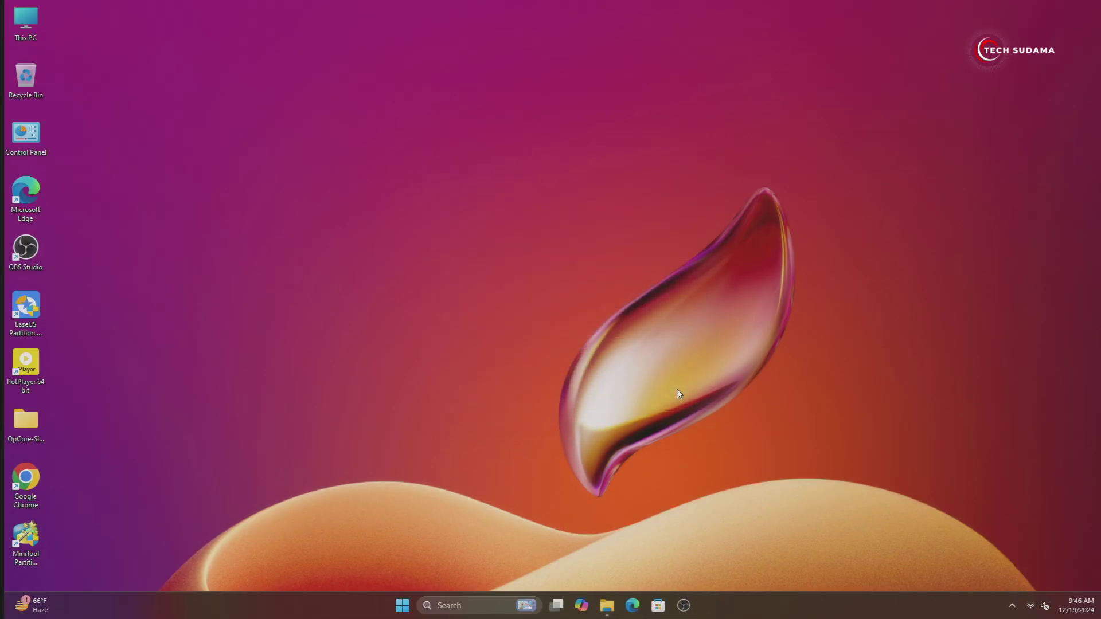
{"action": "left_click", "coordinate": [622, 616]}
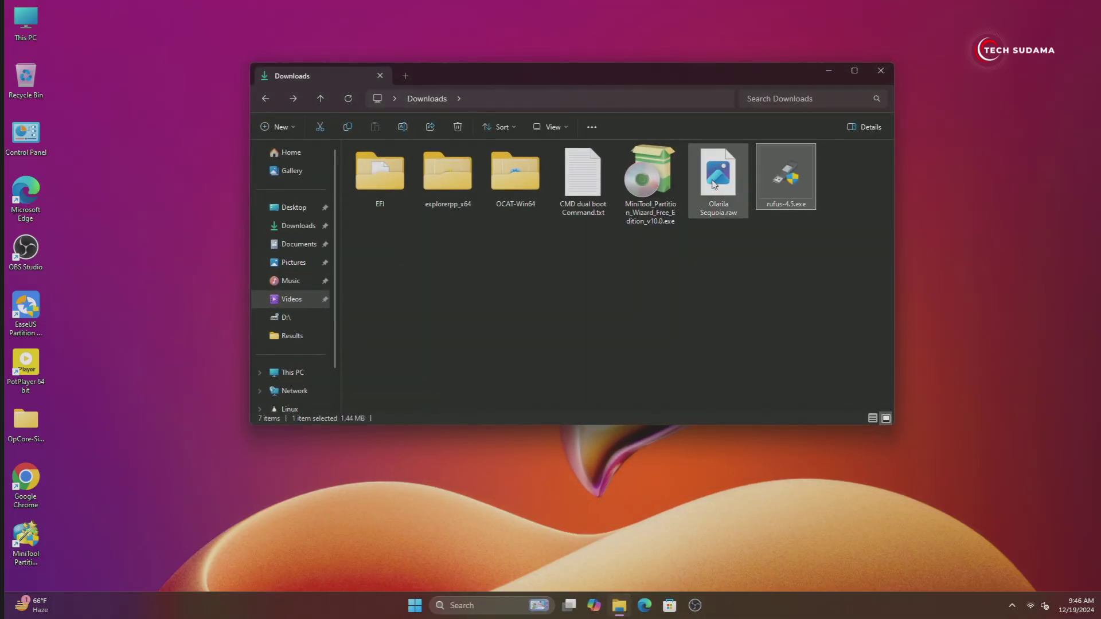
{"action": "left_click", "coordinate": [714, 184]}
{"action": "left_click", "coordinate": [457, 127]}
{"action": "left_click", "coordinate": [572, 238]}
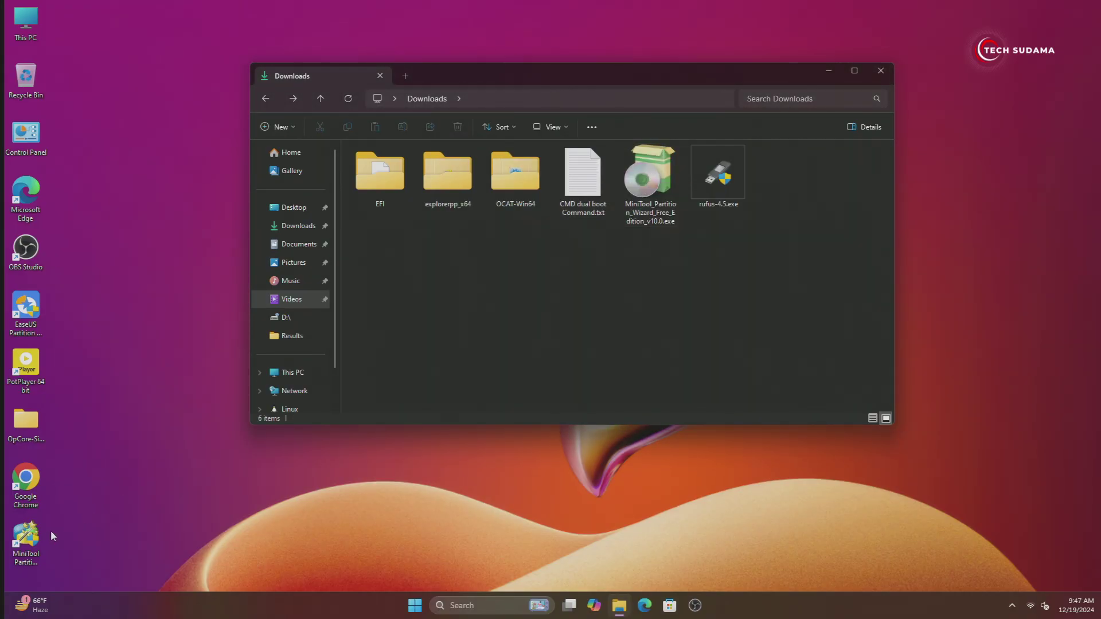
{"action": "double_click", "coordinate": [35, 537]}
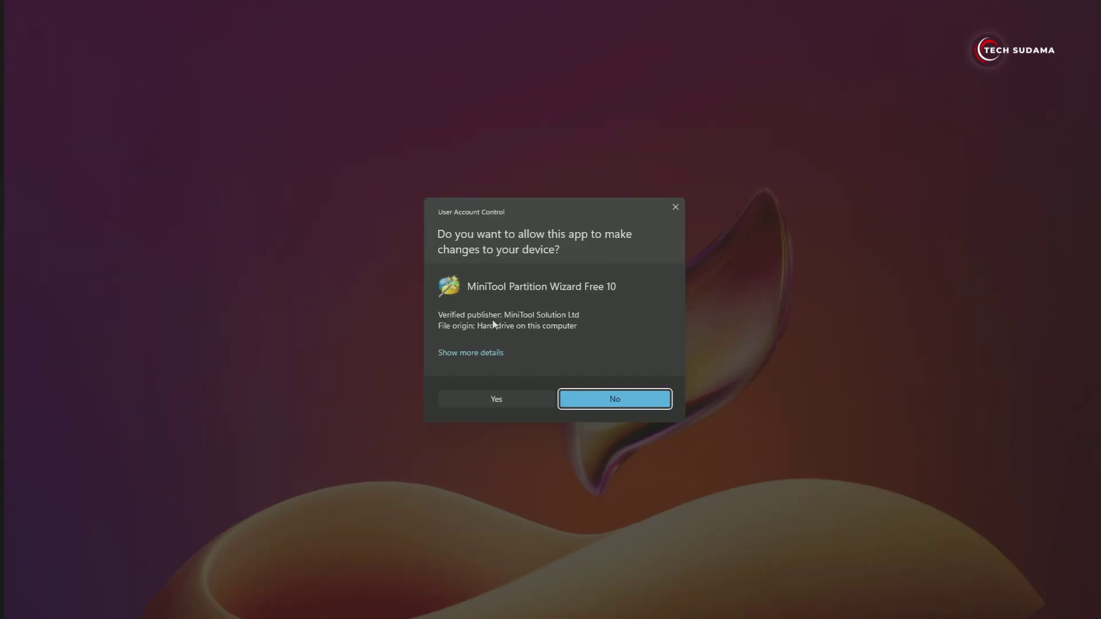
Step: Start MiniTool Partition Wizard and select Disk 2's 200 MB EFI partition
{"action": "left_click", "coordinate": [491, 402]}
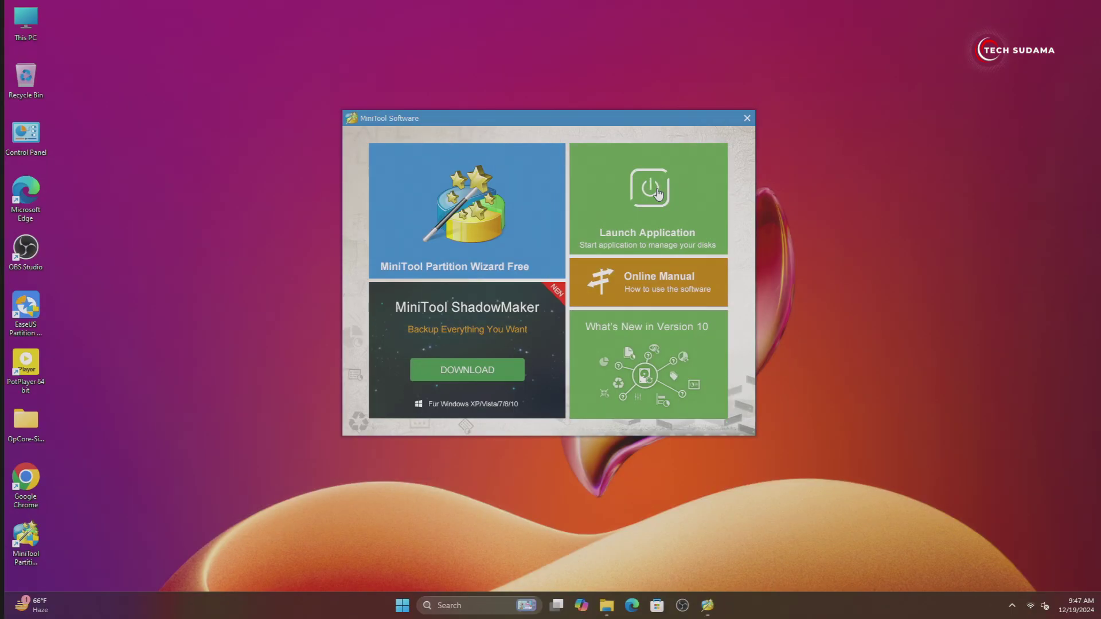
{"action": "left_click", "coordinate": [658, 191]}
{"action": "left_click", "coordinate": [515, 294]}
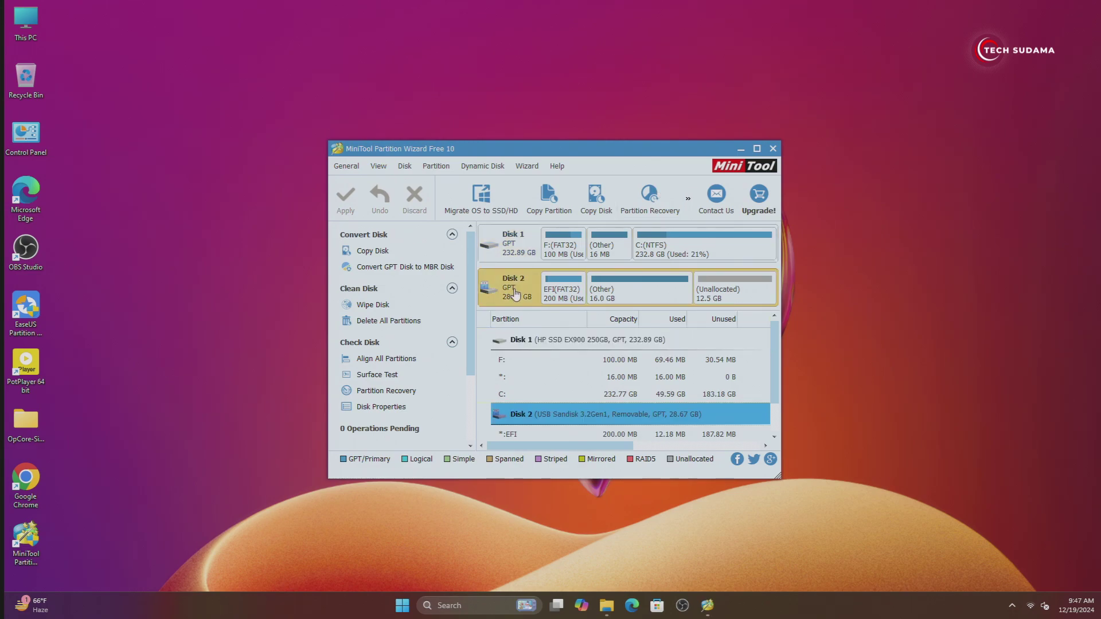
{"action": "left_click", "coordinate": [561, 293]}
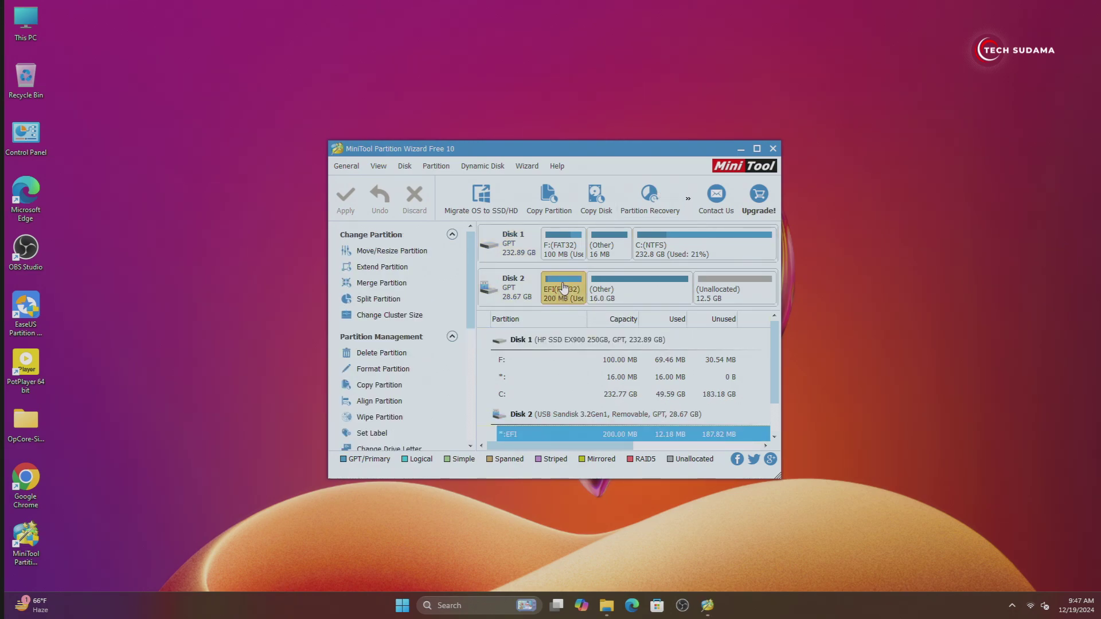
Step: Assign drive letter D: to the EFI partition, apply the change, and minimize the wizard
{"action": "right_click", "coordinate": [562, 285]}
{"action": "left_click", "coordinate": [606, 513]}
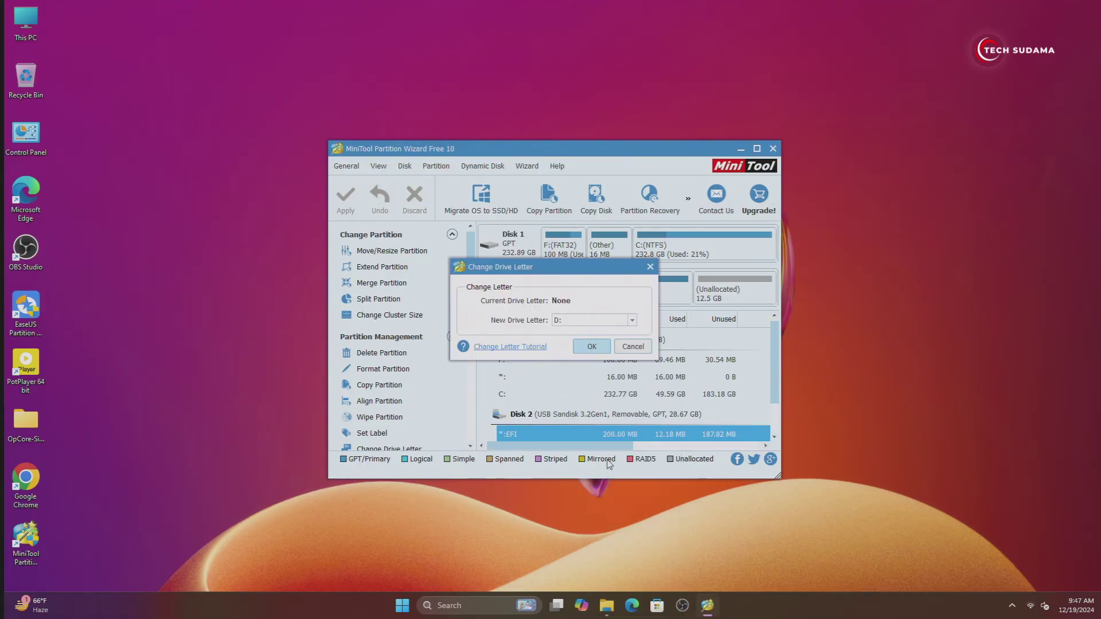
{"action": "left_click", "coordinate": [593, 347]}
{"action": "left_click", "coordinate": [351, 204]}
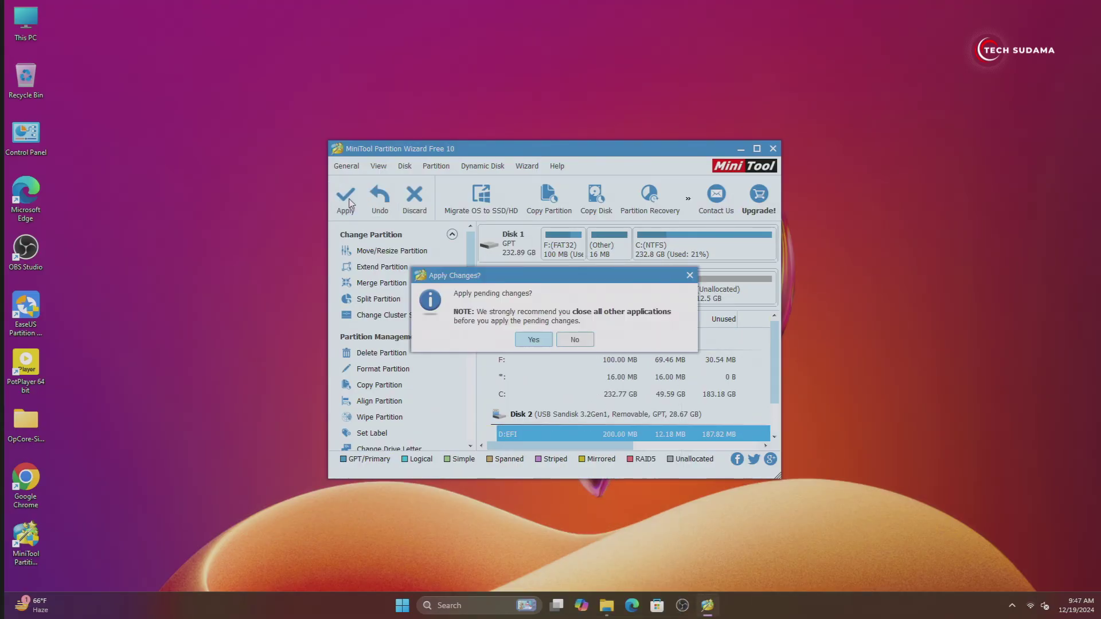
{"action": "left_click", "coordinate": [531, 343]}
{"action": "left_click", "coordinate": [554, 334]}
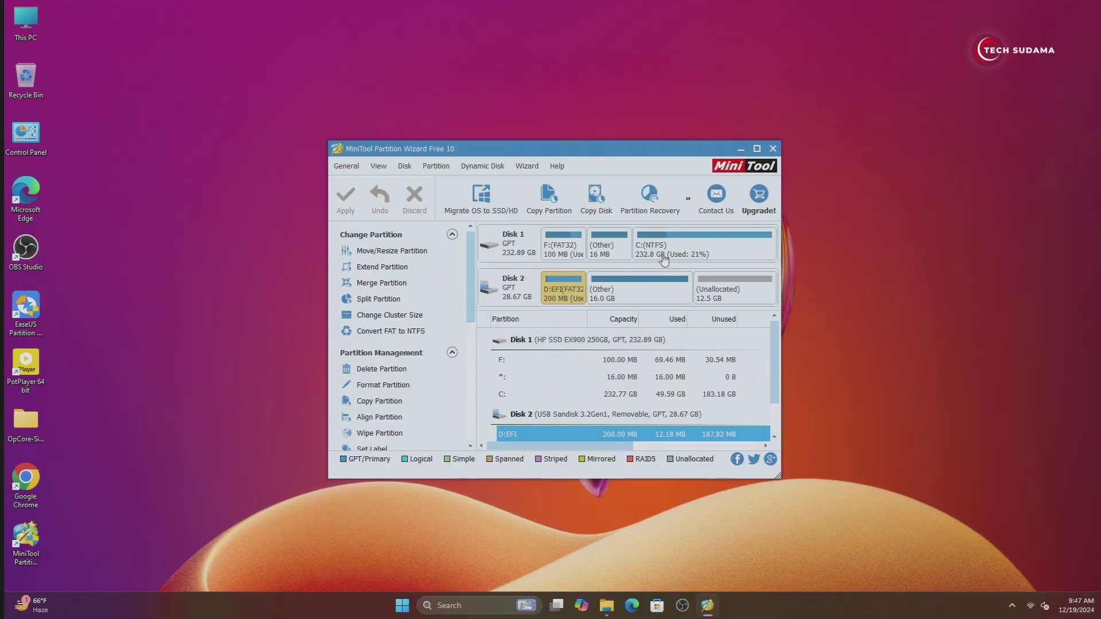
{"action": "left_click", "coordinate": [741, 149]}
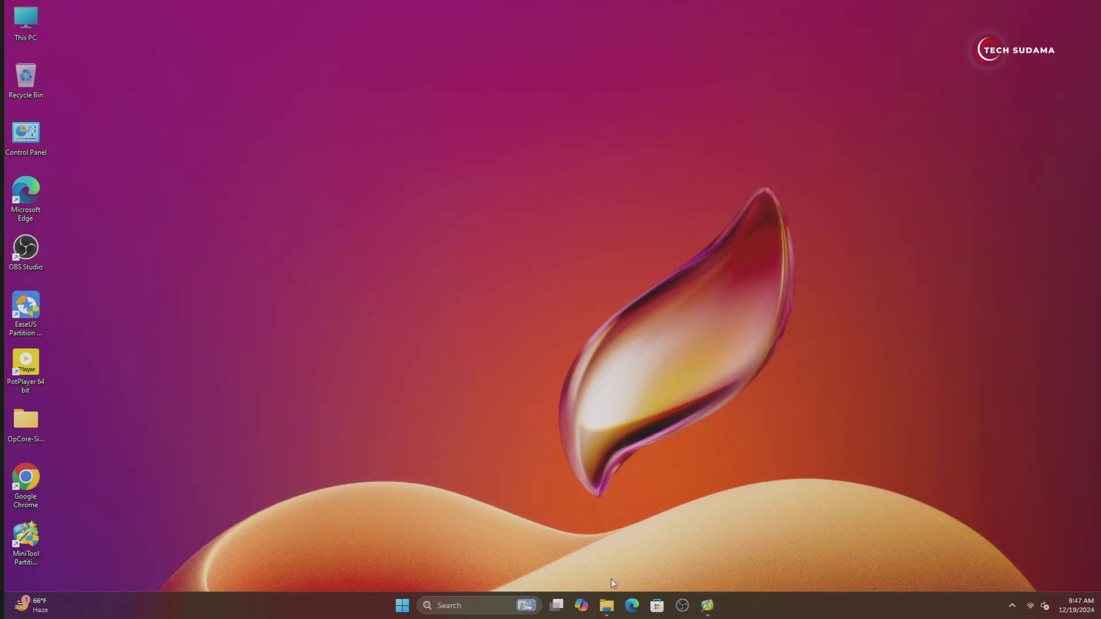
Step: Run OCAuxiliaryTools.exe from the Downloads OCAT-Win64 folder
{"action": "left_click", "coordinate": [607, 606]}
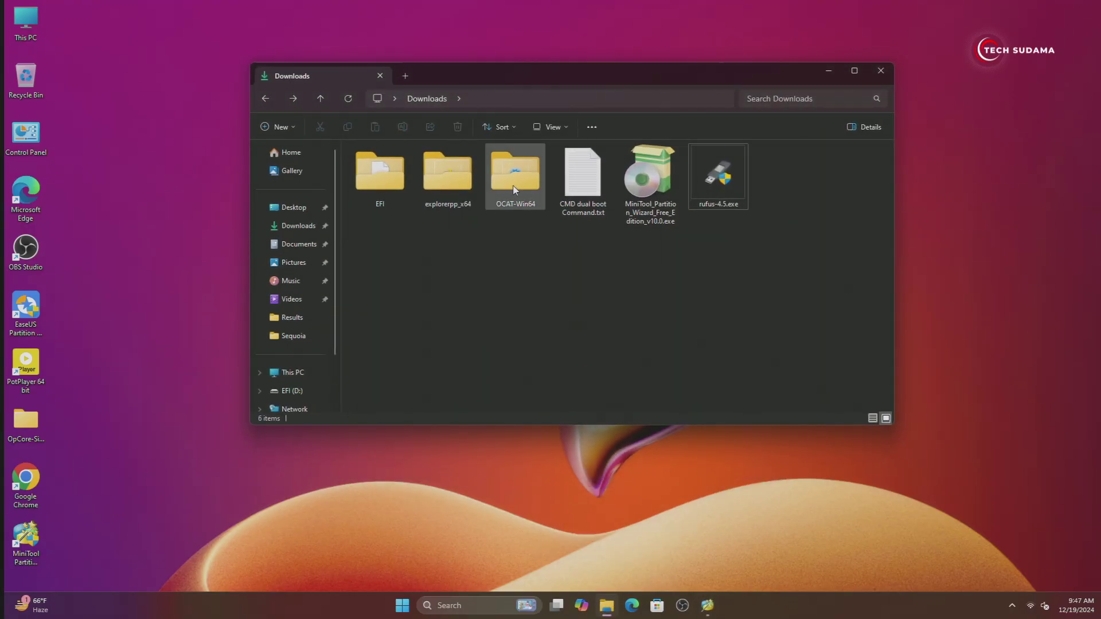
{"action": "double_click", "coordinate": [514, 186]}
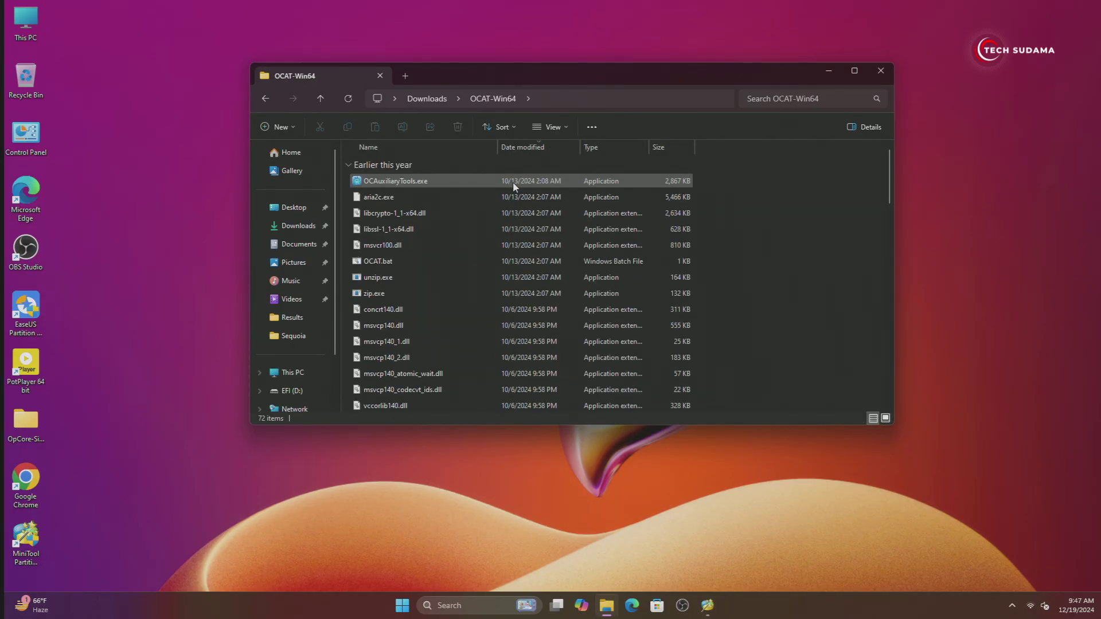
{"action": "double_click", "coordinate": [400, 183]}
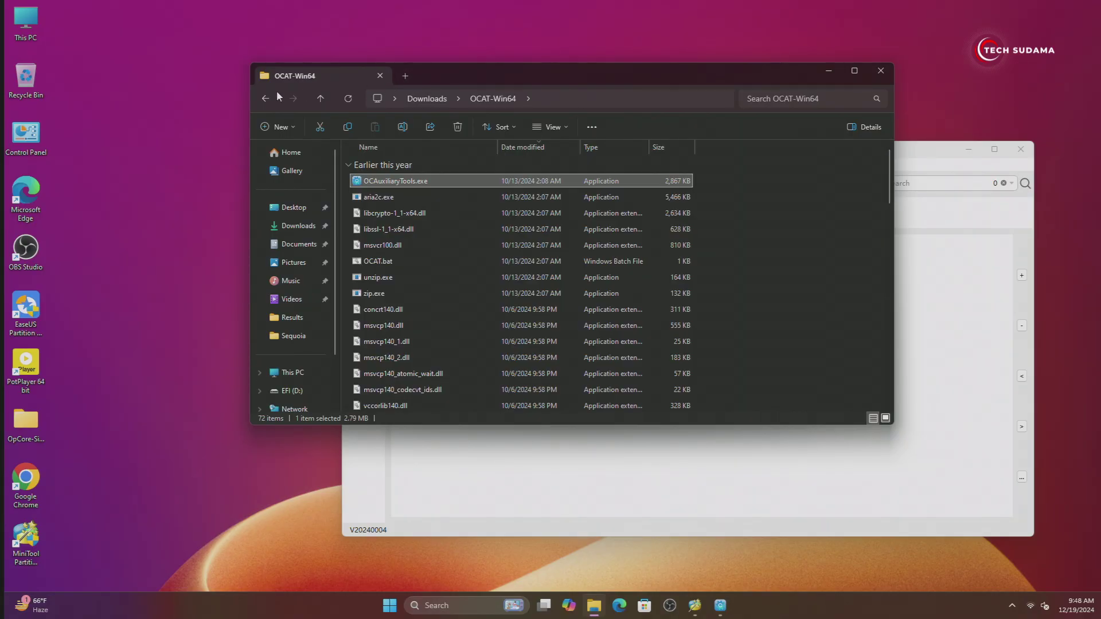
Step: Load config.plist from Downloads\EFI\OC into OCAuxiliaryTools and minimize Explorer
{"action": "left_click", "coordinate": [266, 98]}
{"action": "left_click", "coordinate": [378, 176]}
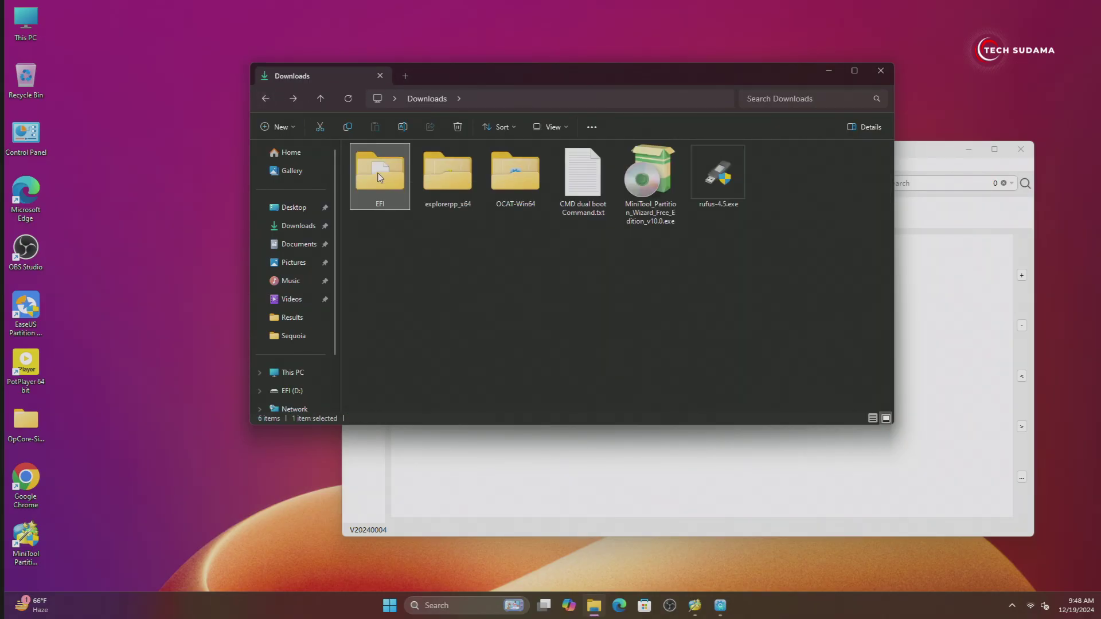
{"action": "double_click", "coordinate": [379, 176]}
{"action": "double_click", "coordinate": [374, 180]}
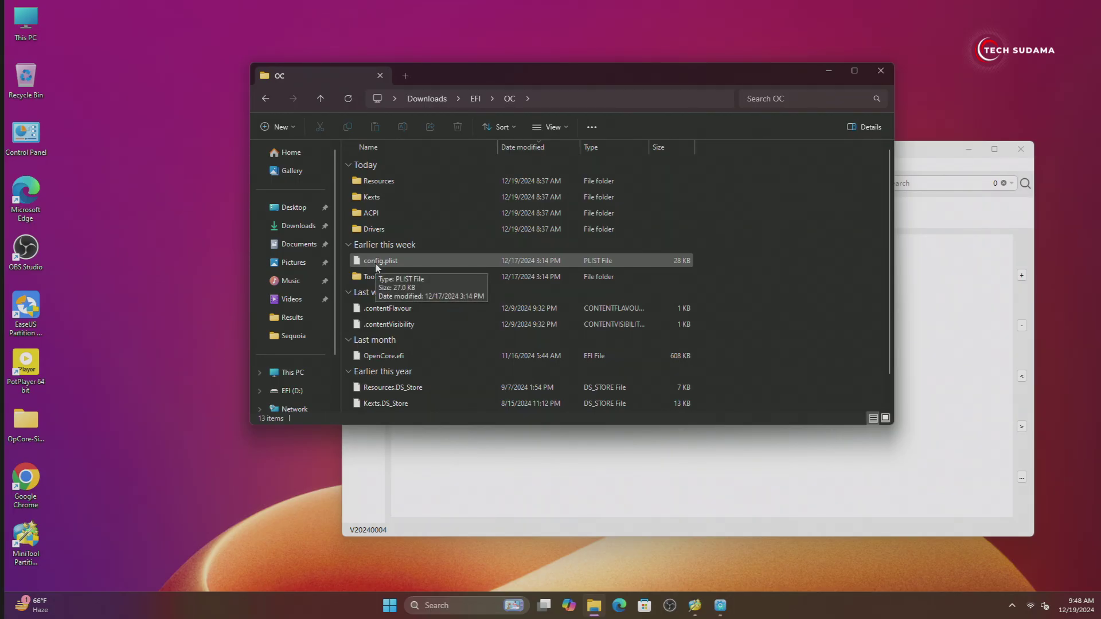
{"action": "left_click_drag", "start_coordinate": [377, 265], "coordinate": [922, 348]}
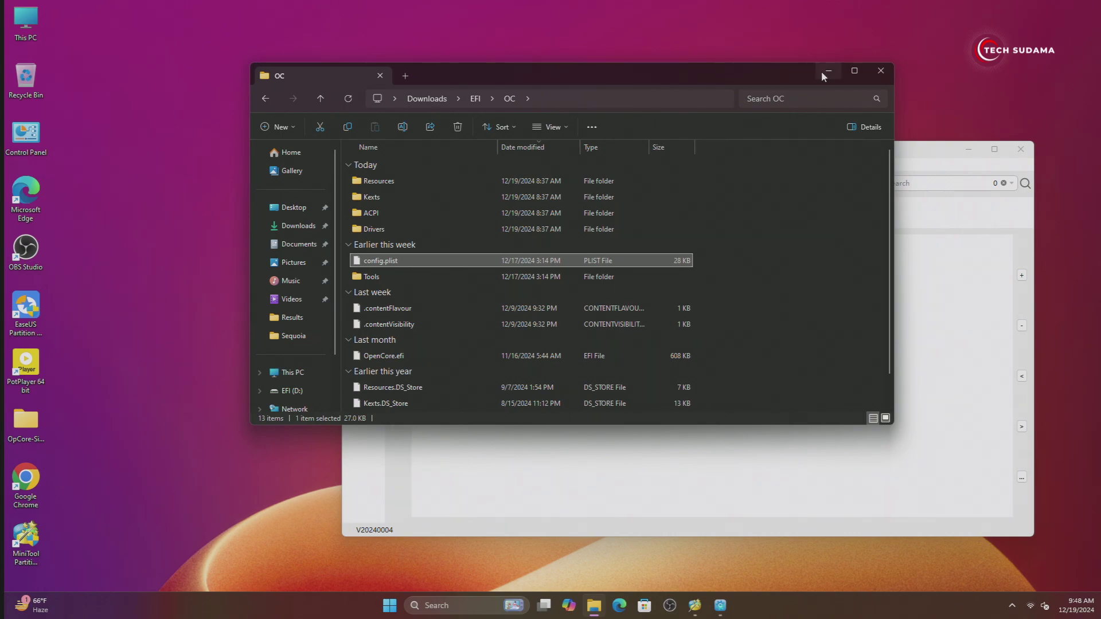
{"action": "left_click", "coordinate": [821, 71]}
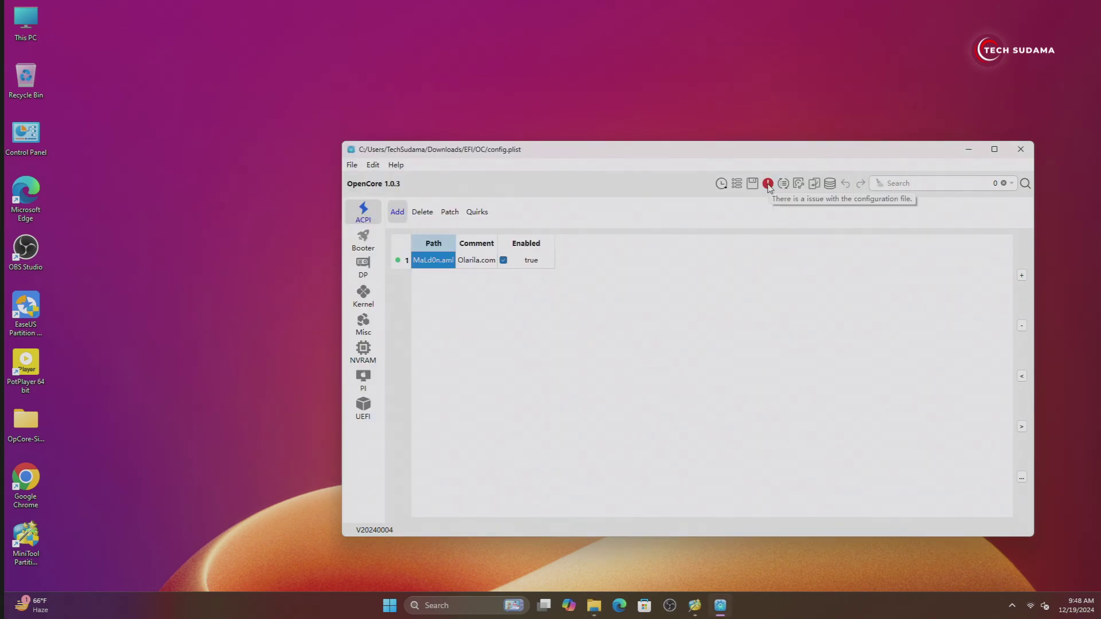
Step: Validate config.plist in OCAuxiliaryTools, confirm no issues, and close the tool
{"action": "left_click", "coordinate": [768, 184]}
{"action": "key", "text": "Escape"}
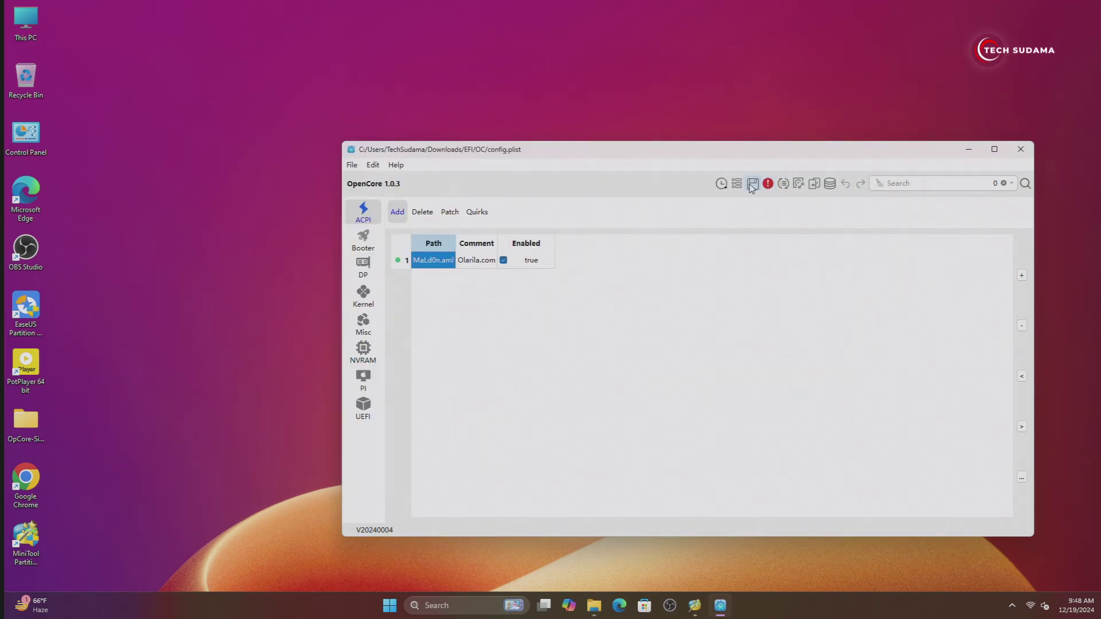
{"action": "left_click", "coordinate": [768, 184]}
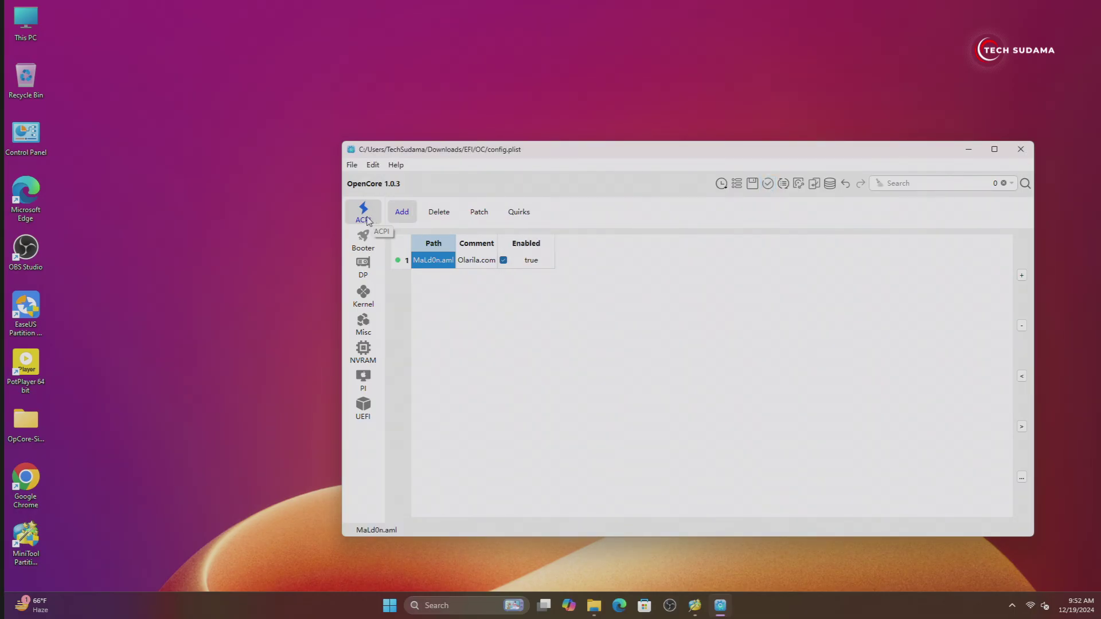
{"action": "left_click", "coordinate": [1021, 149]}
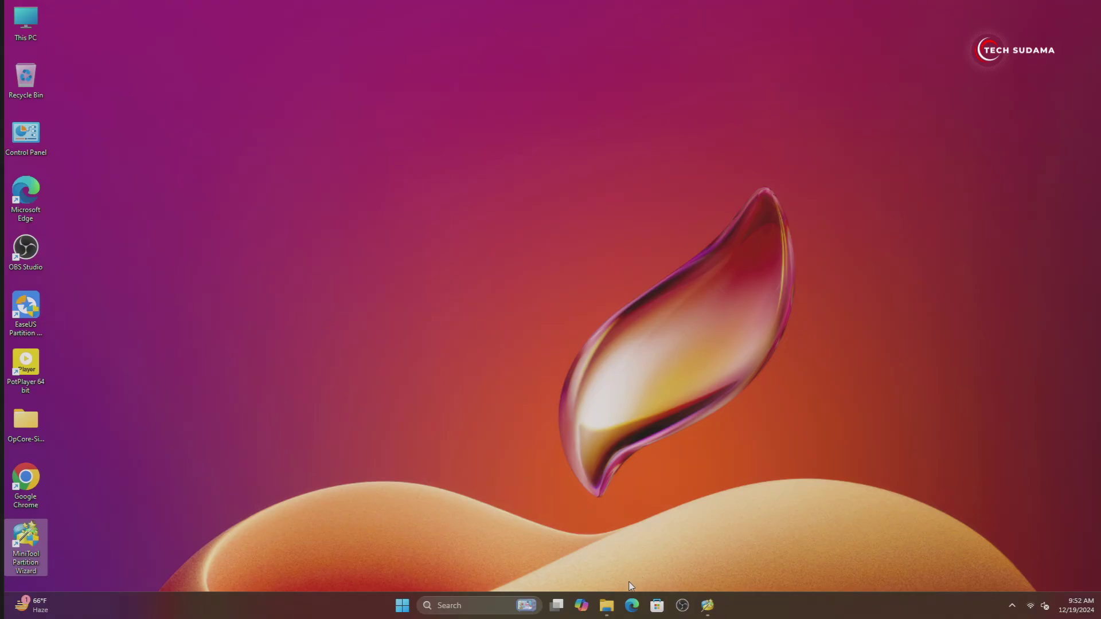
Step: Run Explorer++.exe from Downloads\explorerpp_x64 as administrator
{"action": "left_click", "coordinate": [606, 606]}
{"action": "key", "text": "alt+Up"}
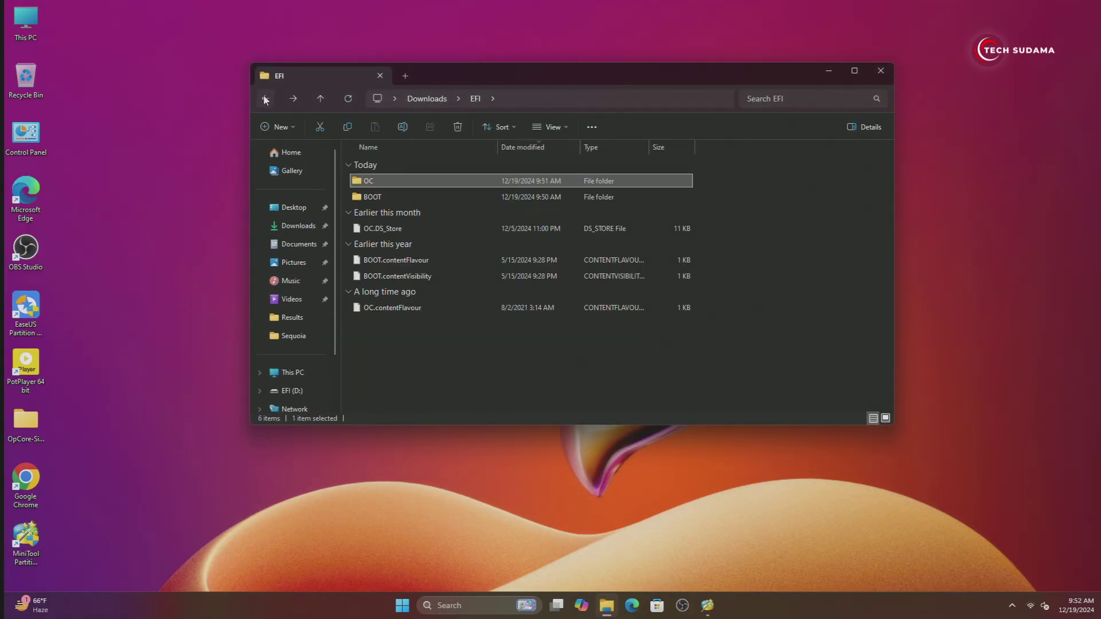
{"action": "key", "text": "alt+Up"}
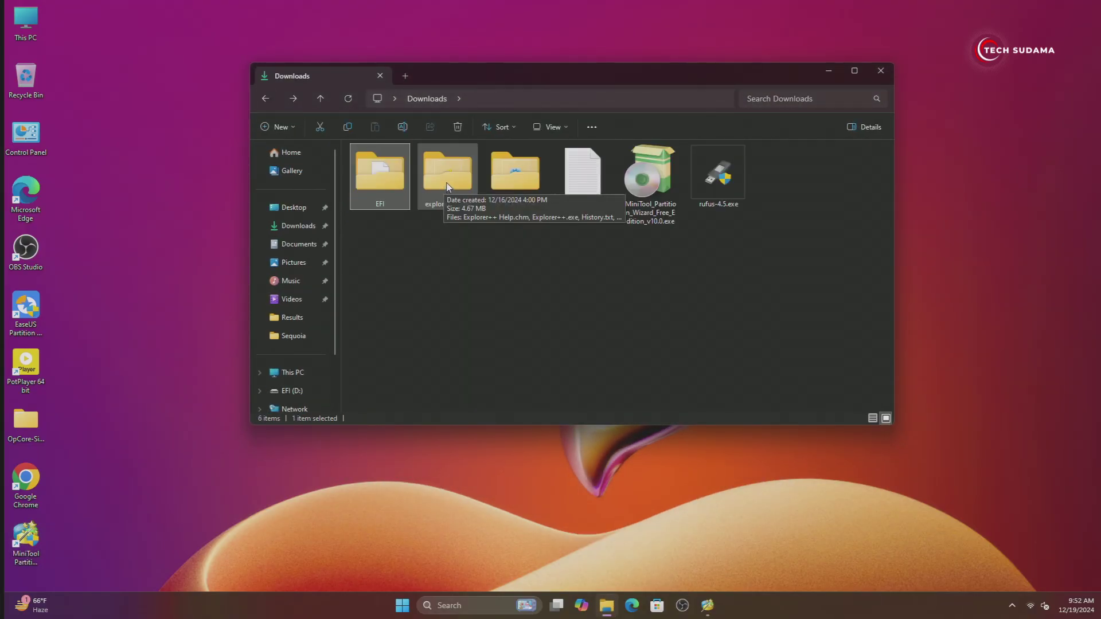
{"action": "double_click", "coordinate": [447, 184]}
{"action": "left_click", "coordinate": [386, 200]}
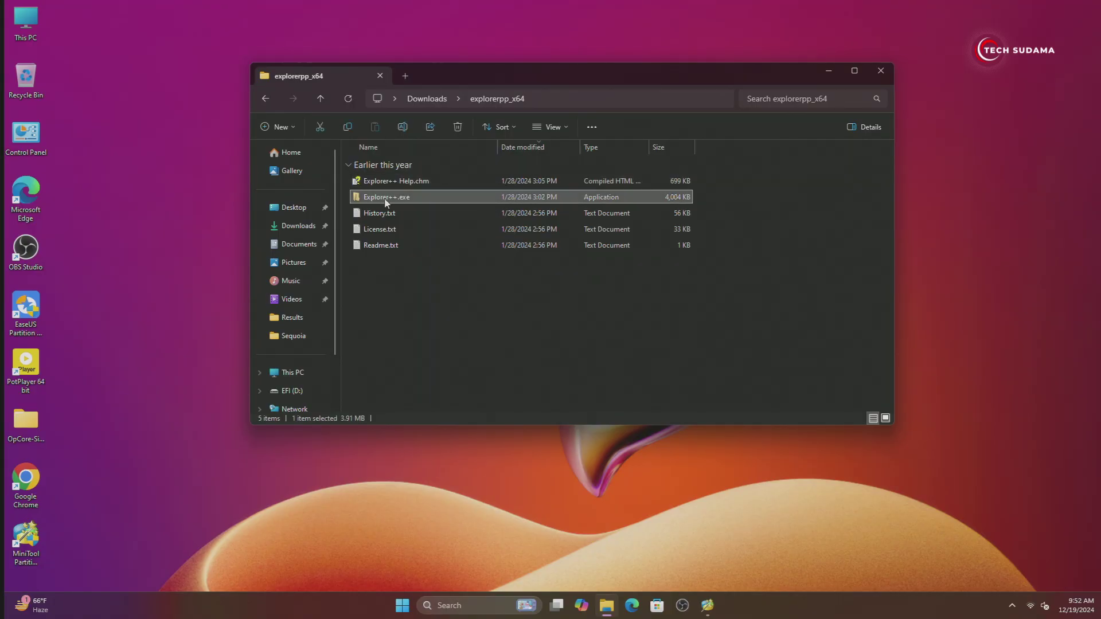
{"action": "right_click", "coordinate": [386, 202]}
{"action": "left_click", "coordinate": [430, 275]}
{"action": "left_click", "coordinate": [614, 398]}
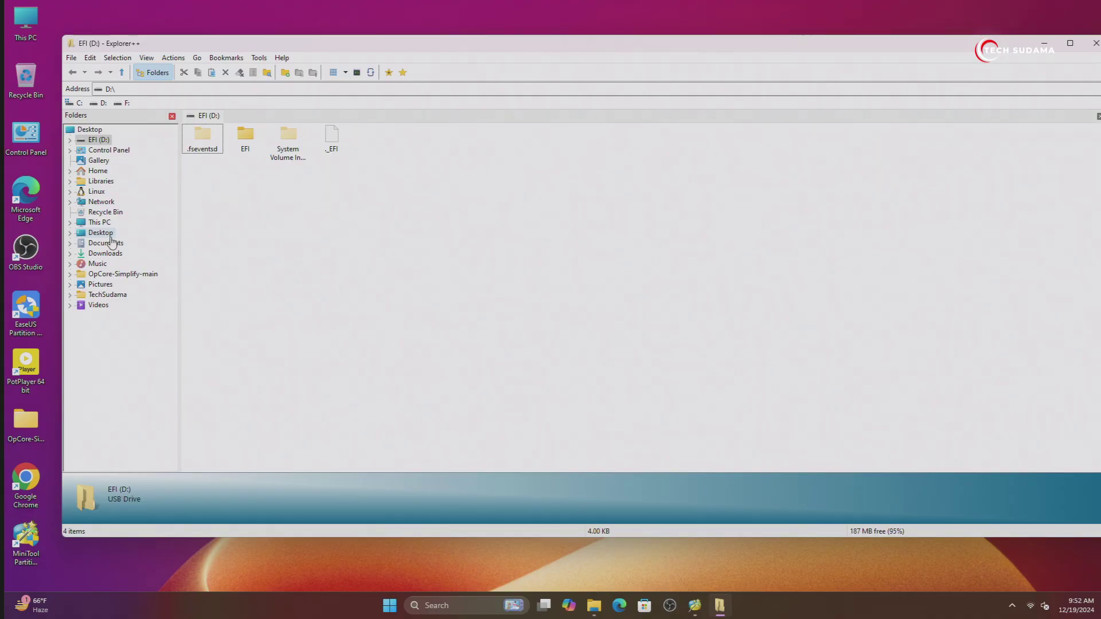
Step: Cut the EFI folder from Downloads in Explorer++
{"action": "left_click", "coordinate": [104, 254]}
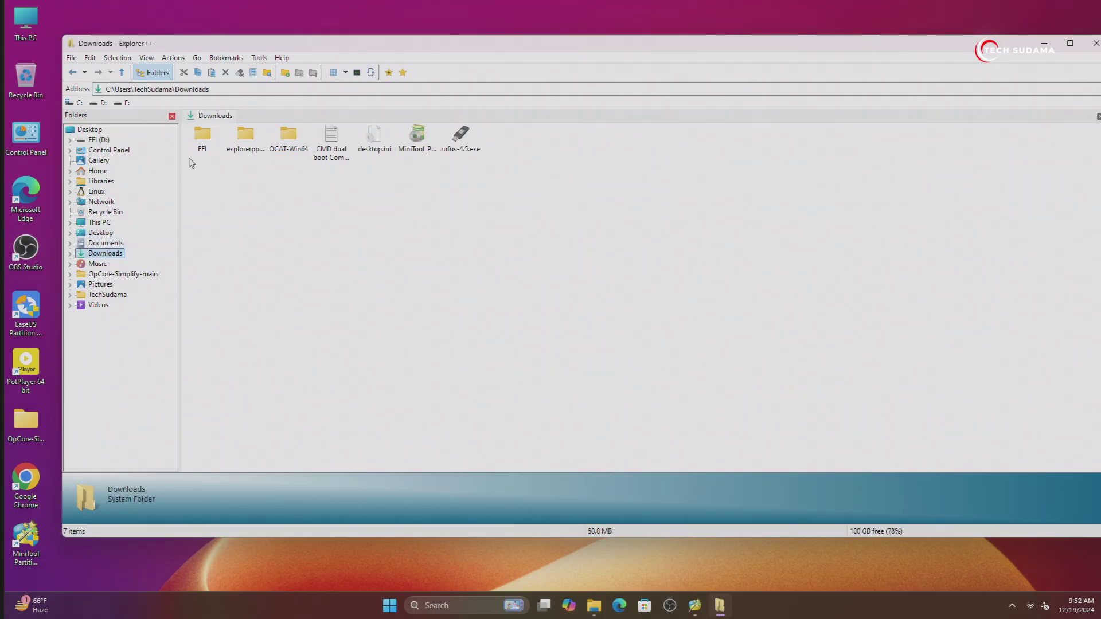
{"action": "left_click", "coordinate": [202, 137]}
{"action": "right_click", "coordinate": [202, 137]}
{"action": "left_click", "coordinate": [234, 296]}
Step: Paste the EFI folder onto the EFI (D:) drive, replacing same-named files, and close the window
{"action": "left_click", "coordinate": [100, 223]}
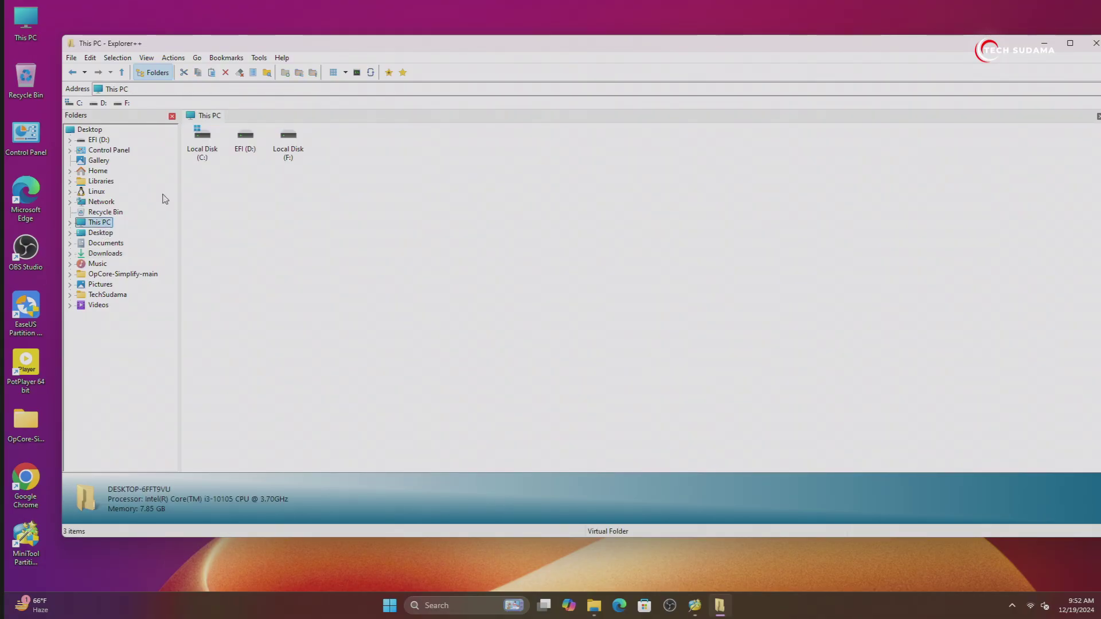
{"action": "left_click", "coordinate": [245, 143]}
{"action": "double_click", "coordinate": [245, 144]}
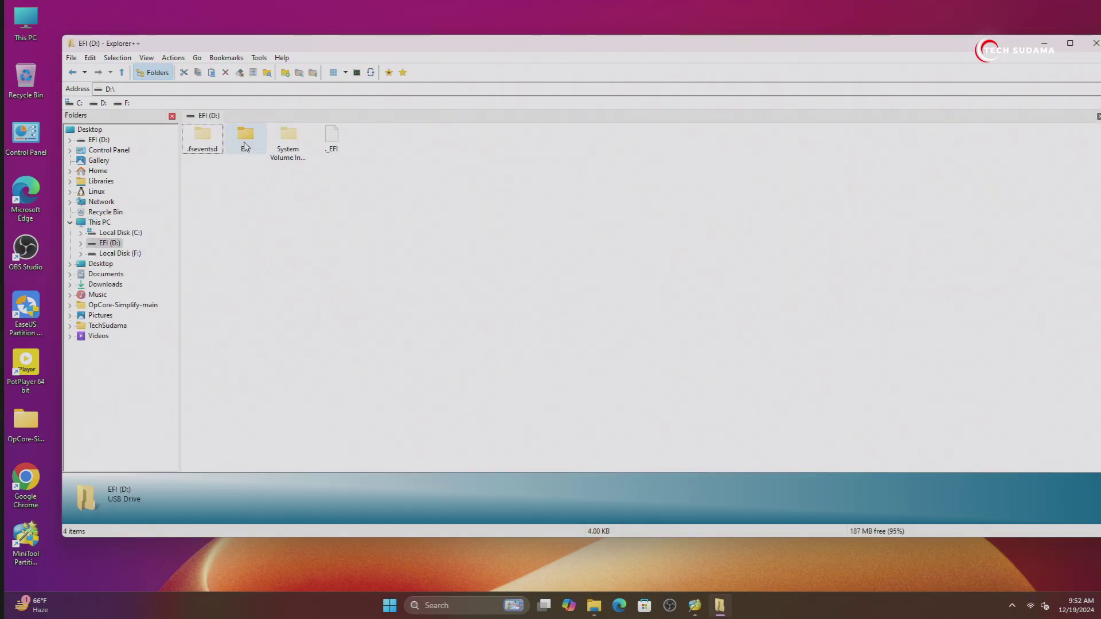
{"action": "right_click", "coordinate": [247, 182]}
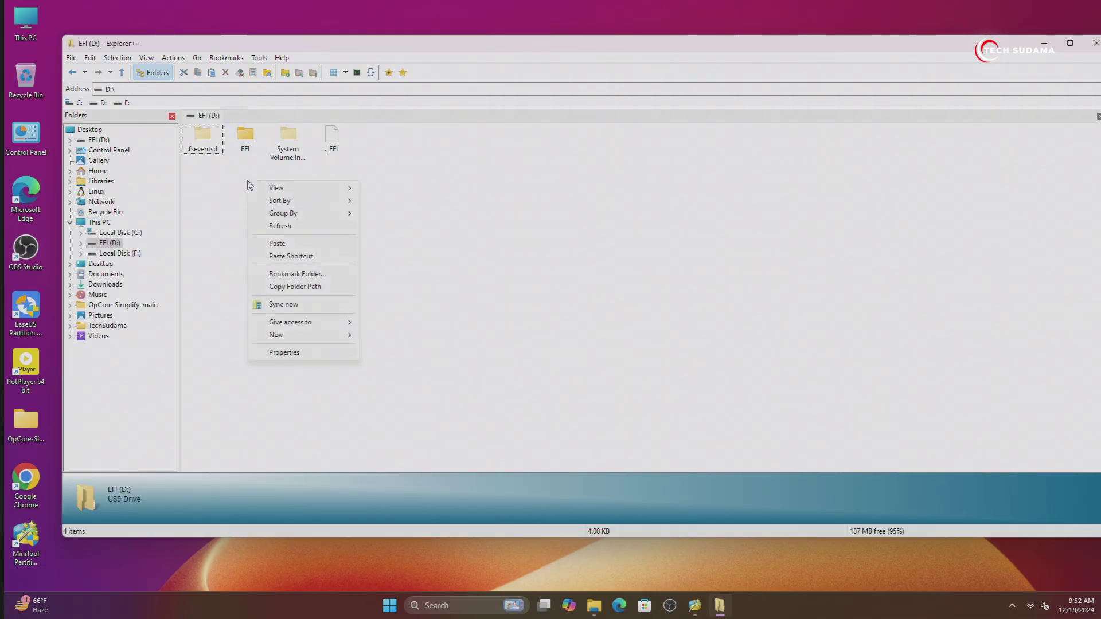
{"action": "left_click", "coordinate": [277, 244]}
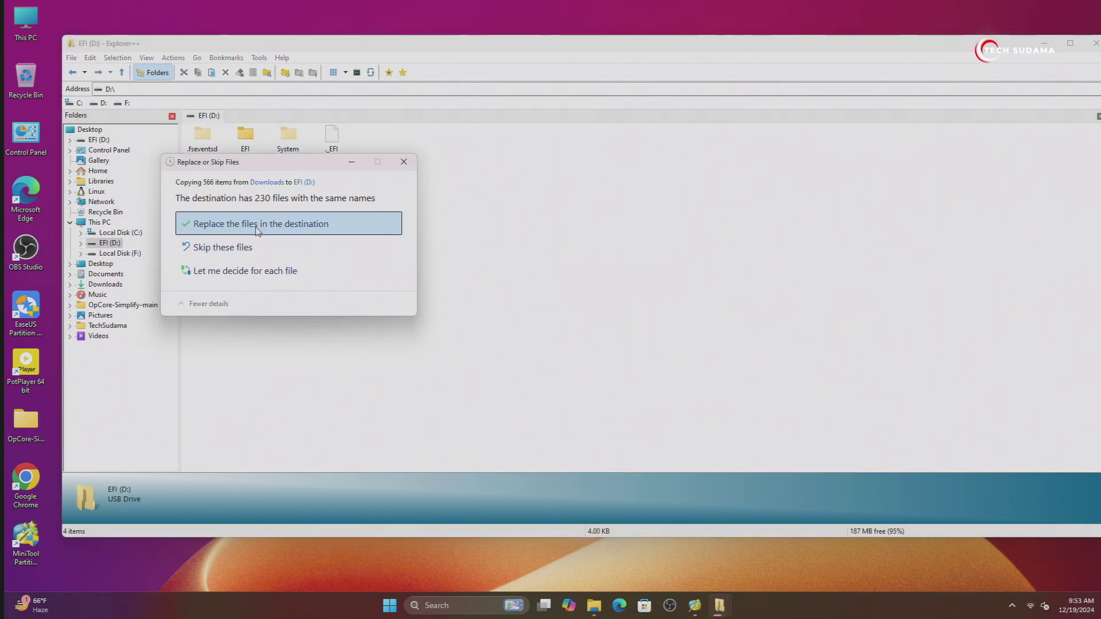
{"action": "left_click", "coordinate": [257, 229]}
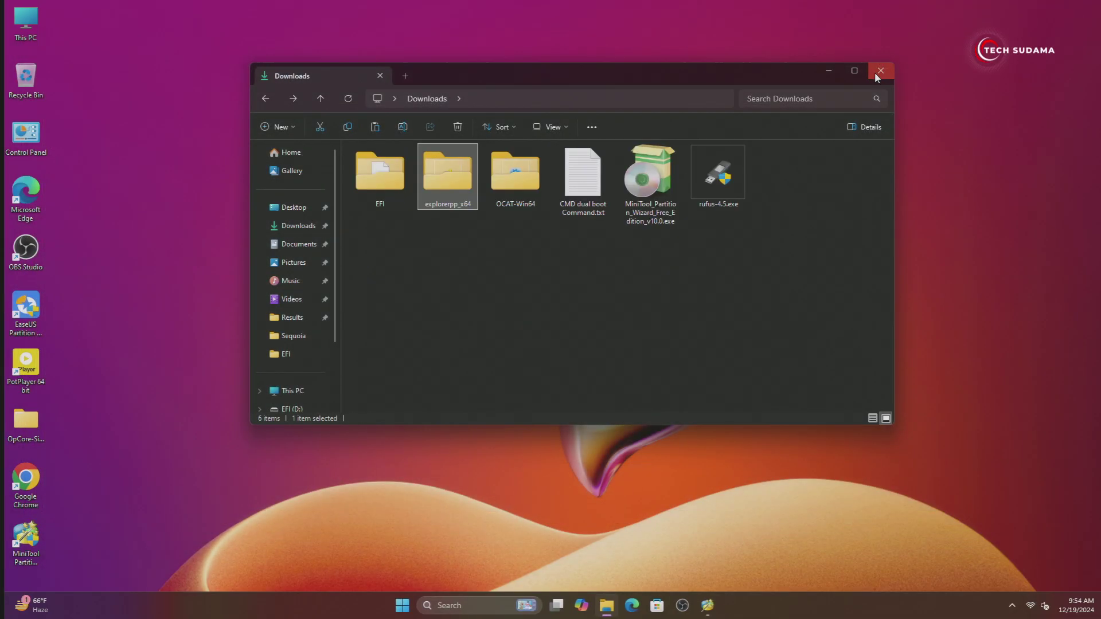
{"action": "left_click", "coordinate": [877, 72]}
Step: Shrink the C: volume by 102400 MB in Disk Management
{"action": "right_click", "coordinate": [402, 607]}
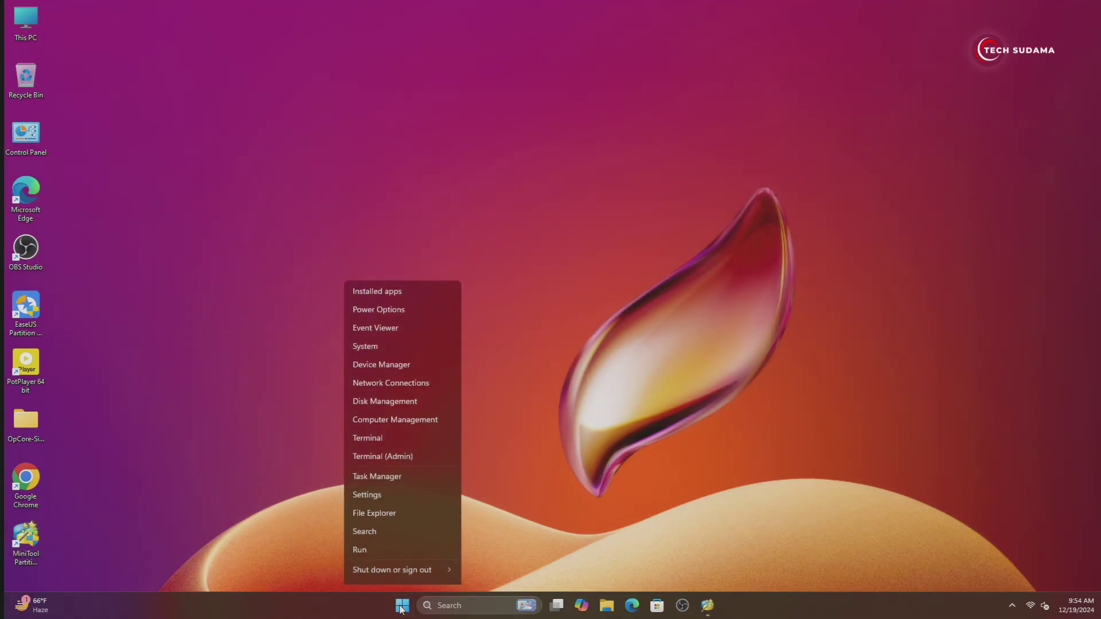
{"action": "left_click", "coordinate": [386, 390]}
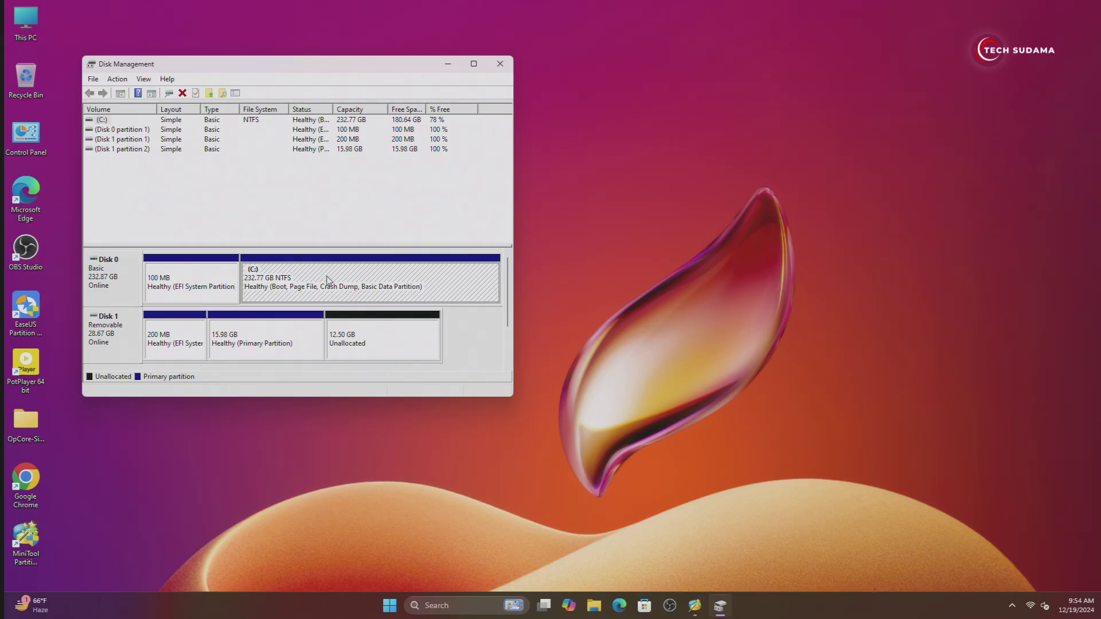
{"action": "right_click", "coordinate": [328, 280]}
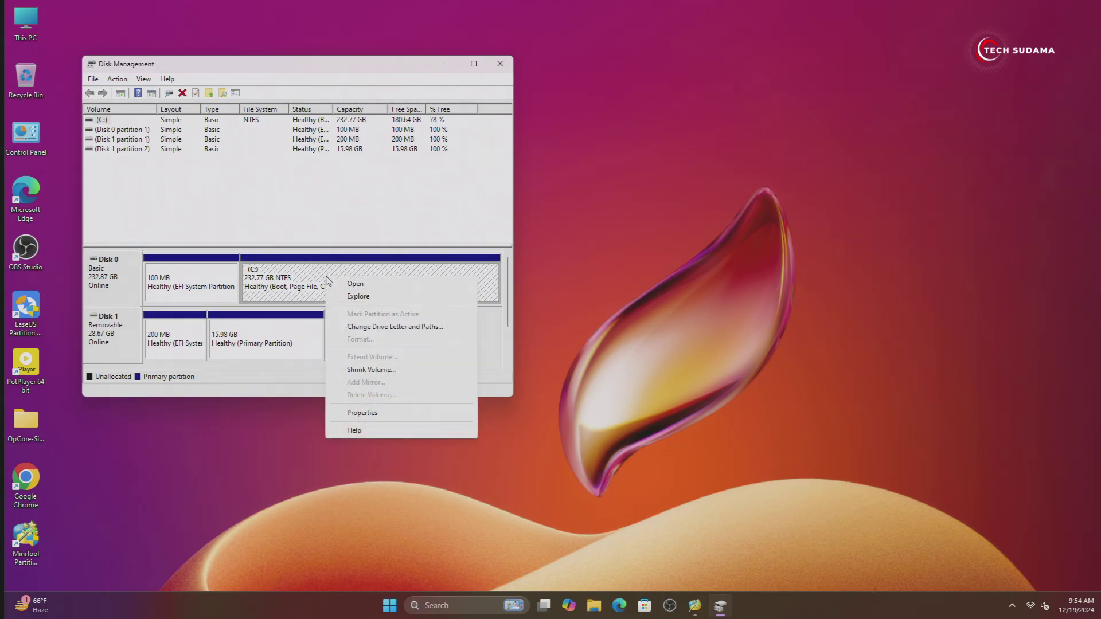
{"action": "left_click", "coordinate": [373, 375]}
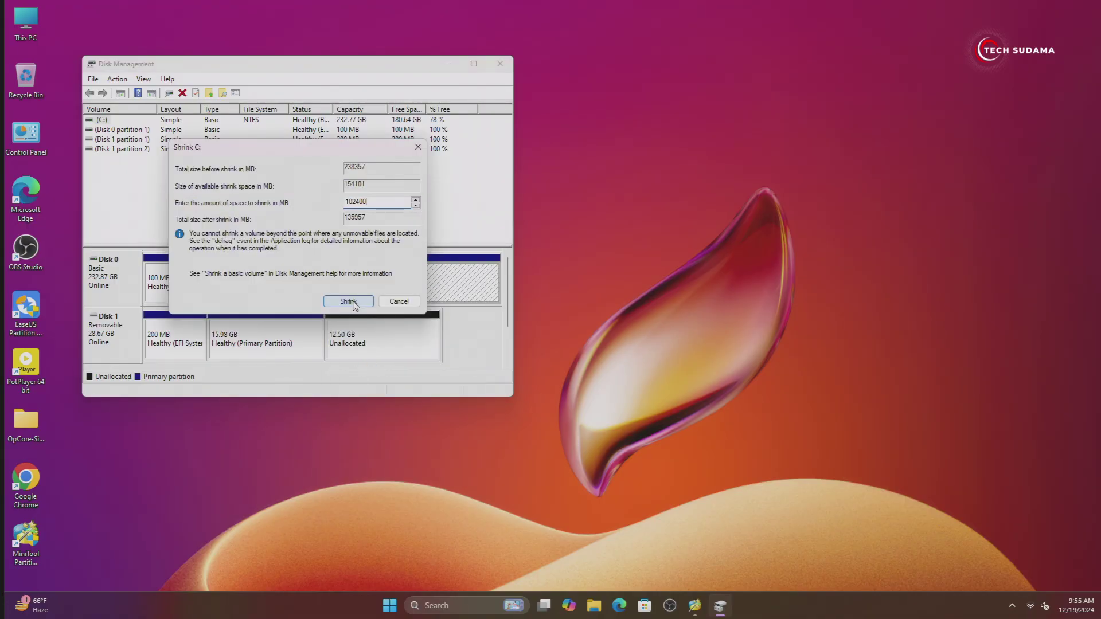
{"action": "left_click", "coordinate": [348, 301]}
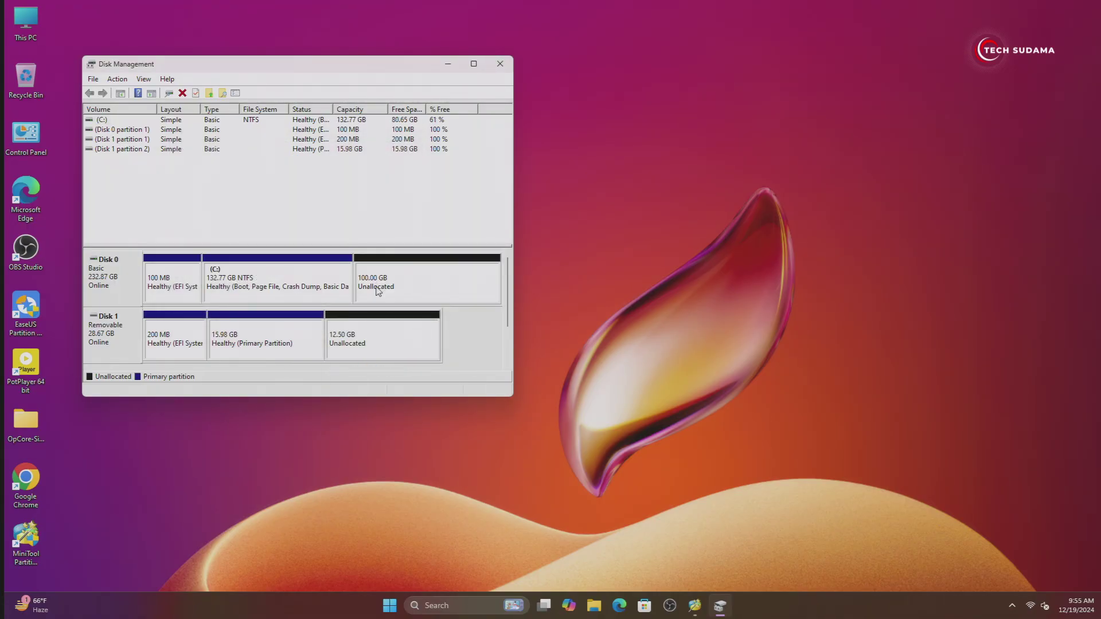
Step: Create a 100 GB NTFS volume labelled macOS (E:) in the unallocated space, then close Disk Management
{"action": "right_click", "coordinate": [380, 285]}
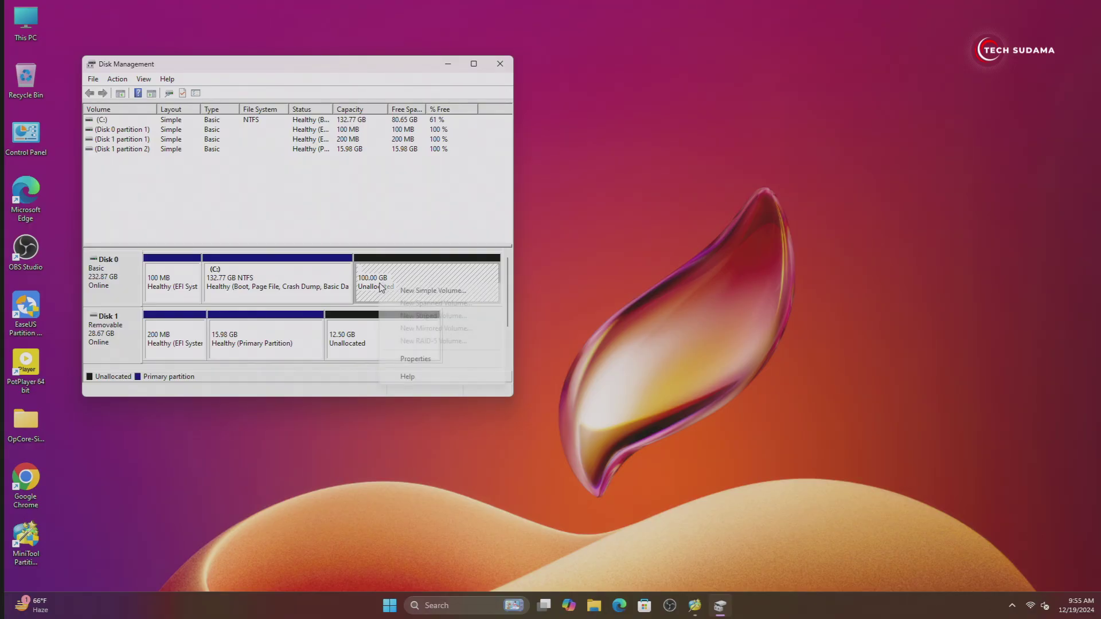
{"action": "left_click", "coordinate": [410, 291]}
{"action": "left_click", "coordinate": [313, 326]}
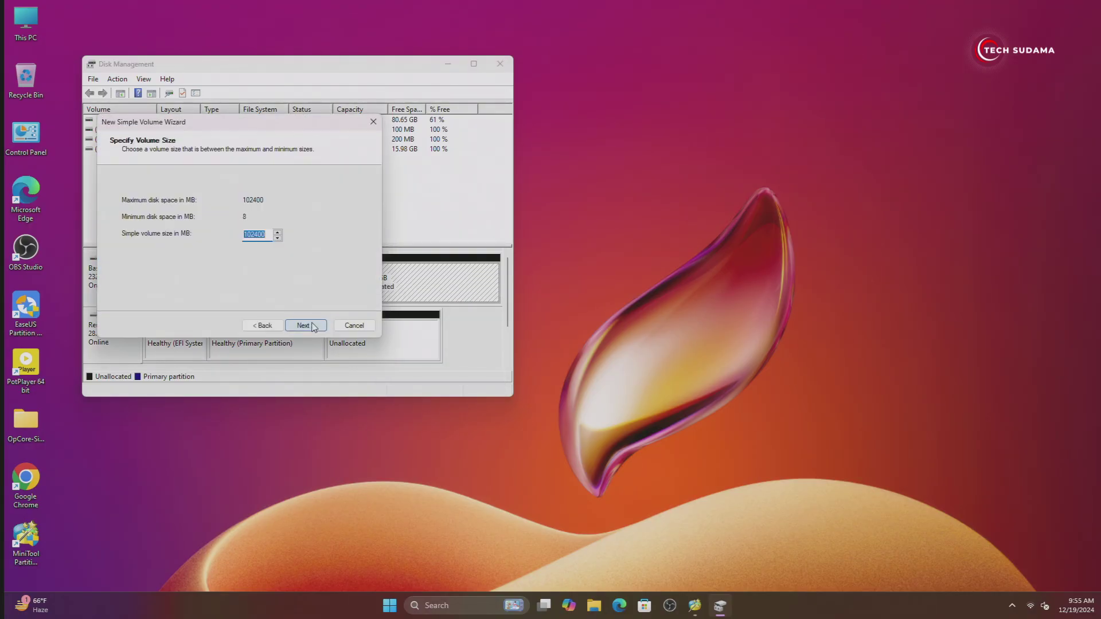
{"action": "left_click", "coordinate": [313, 326]}
{"action": "left_click", "coordinate": [313, 326]}
{"action": "triple_click", "coordinate": [293, 259]}
{"action": "type", "text": "macOS"}
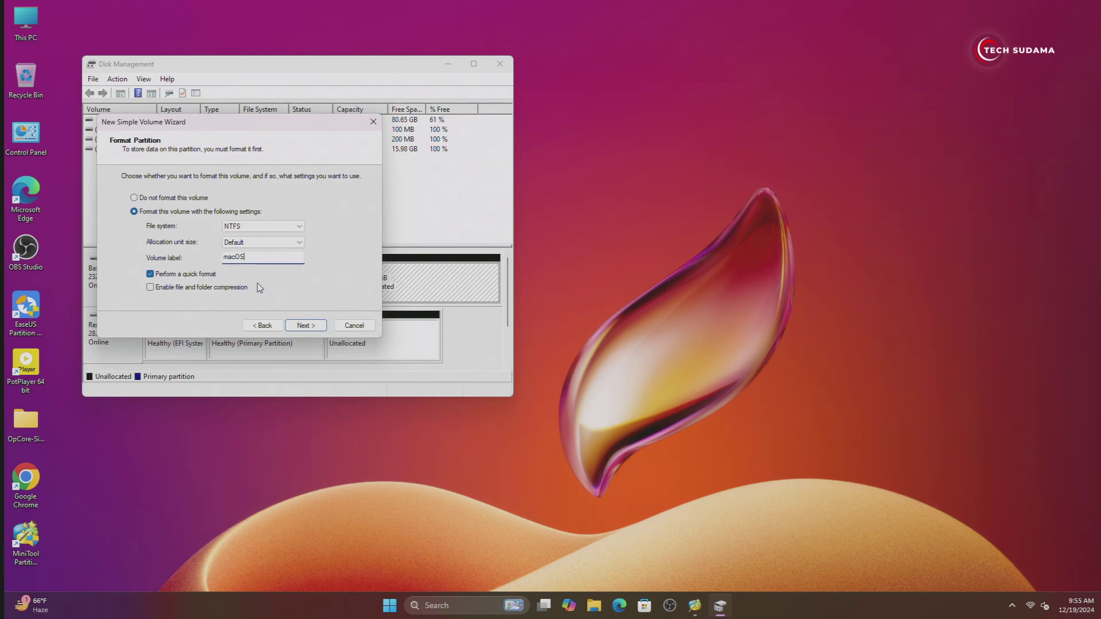
{"action": "left_click", "coordinate": [306, 326]}
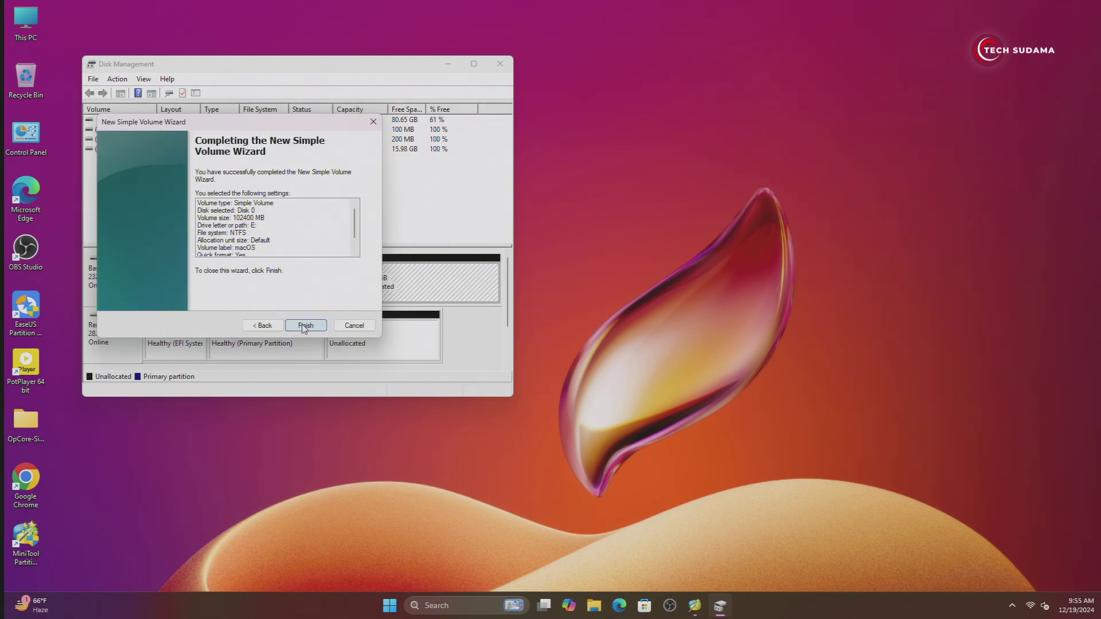
{"action": "left_click", "coordinate": [304, 325]}
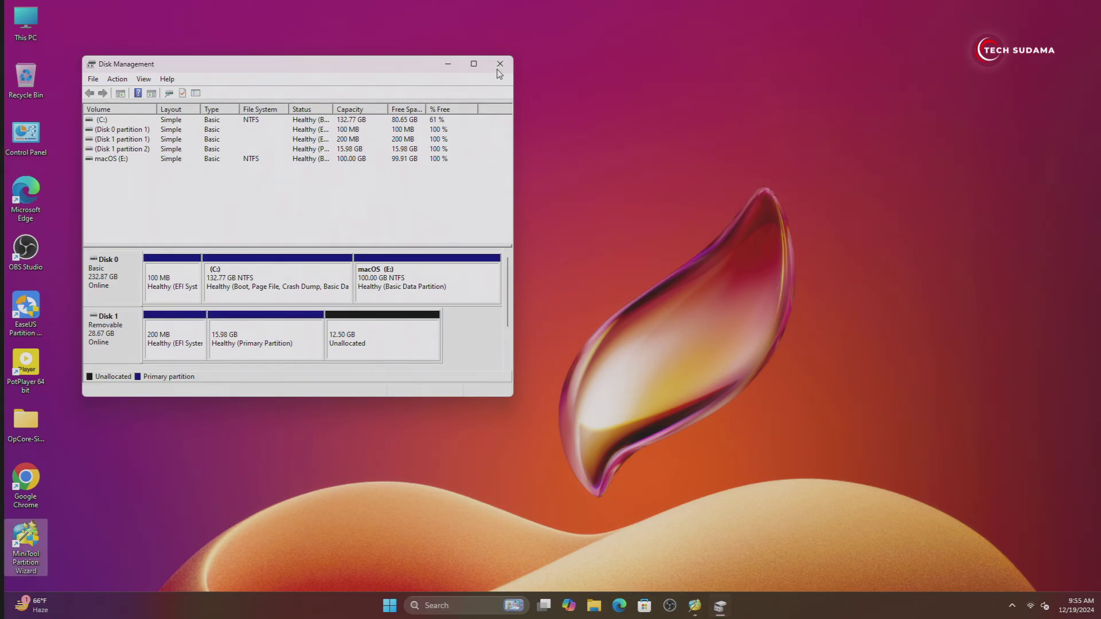
{"action": "left_click", "coordinate": [498, 68]}
{"action": "key", "text": "super"}
{"action": "left_click", "coordinate": [696, 566]}
Step: Restart into MSI Click BIOS 5, then save the settings and reboot
{"action": "left_click", "coordinate": [697, 542]}
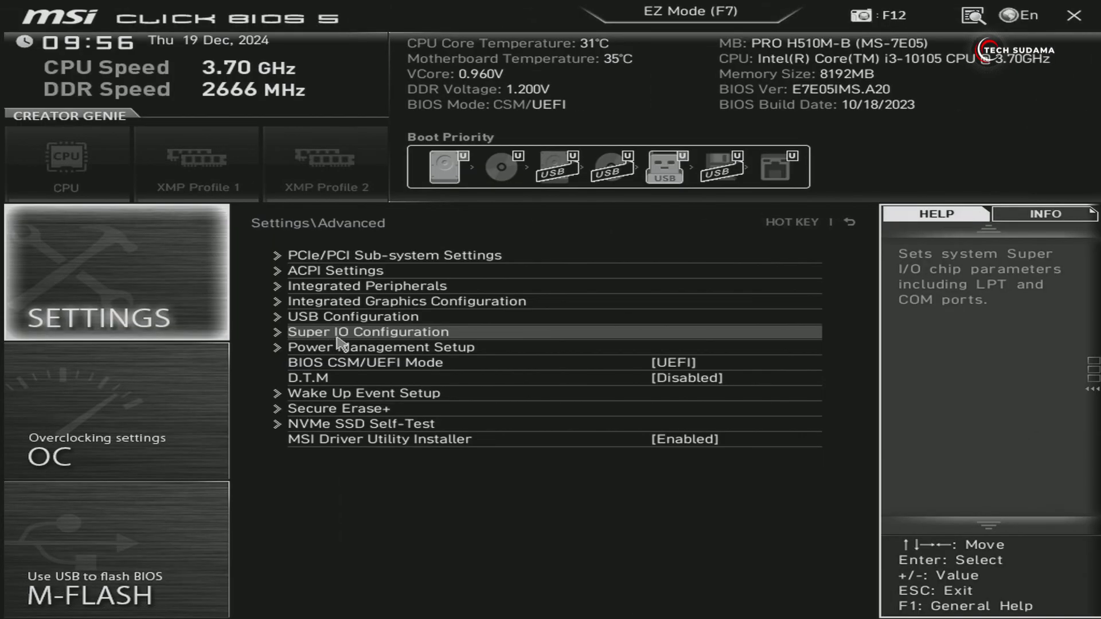
{"action": "left_click", "coordinate": [848, 222]}
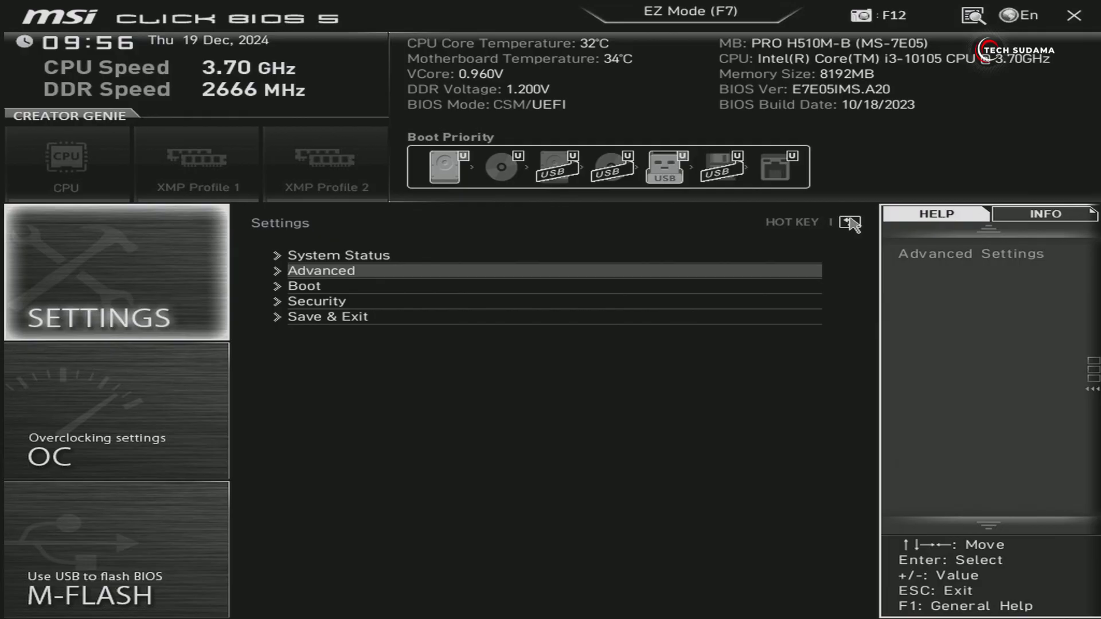
{"action": "left_click", "coordinate": [328, 319]}
{"action": "left_click", "coordinate": [328, 317]}
{"action": "left_click", "coordinate": [401, 391]}
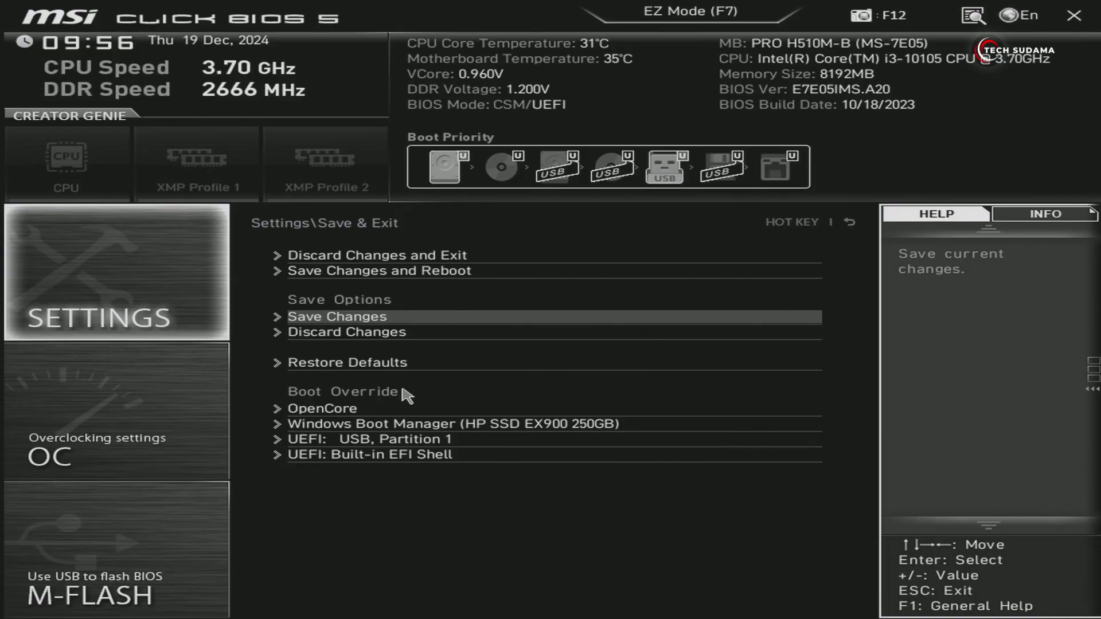
{"action": "left_click", "coordinate": [361, 271]}
{"action": "left_click", "coordinate": [390, 388]}
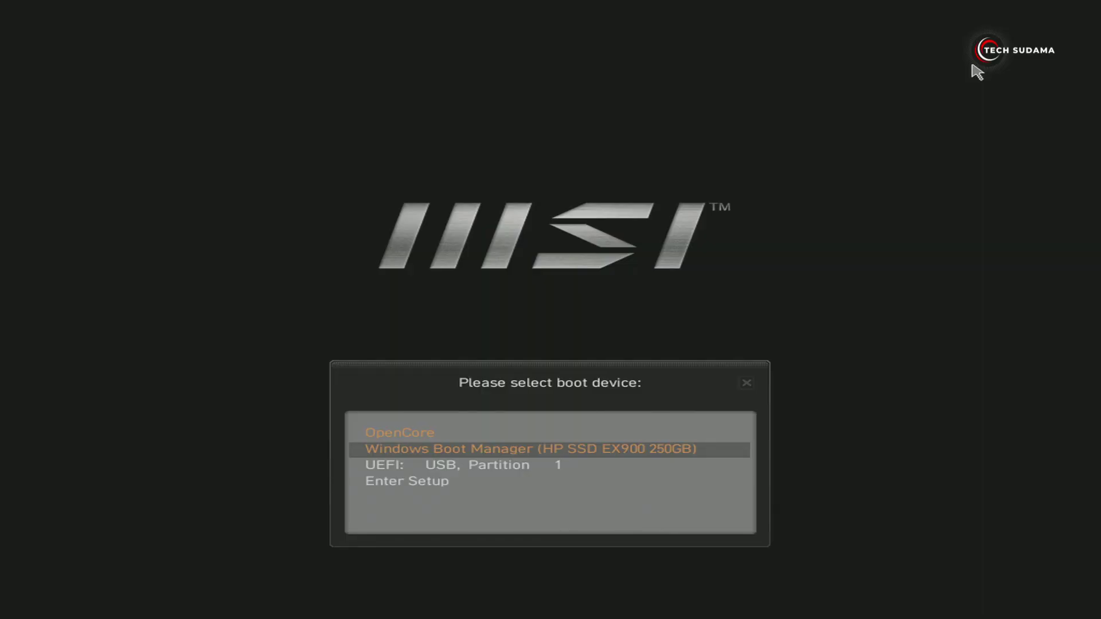
Step: Boot the USB partition from the MSI menu and start Install macOS Sequoia in OpenCore
{"action": "key", "text": "Down"}
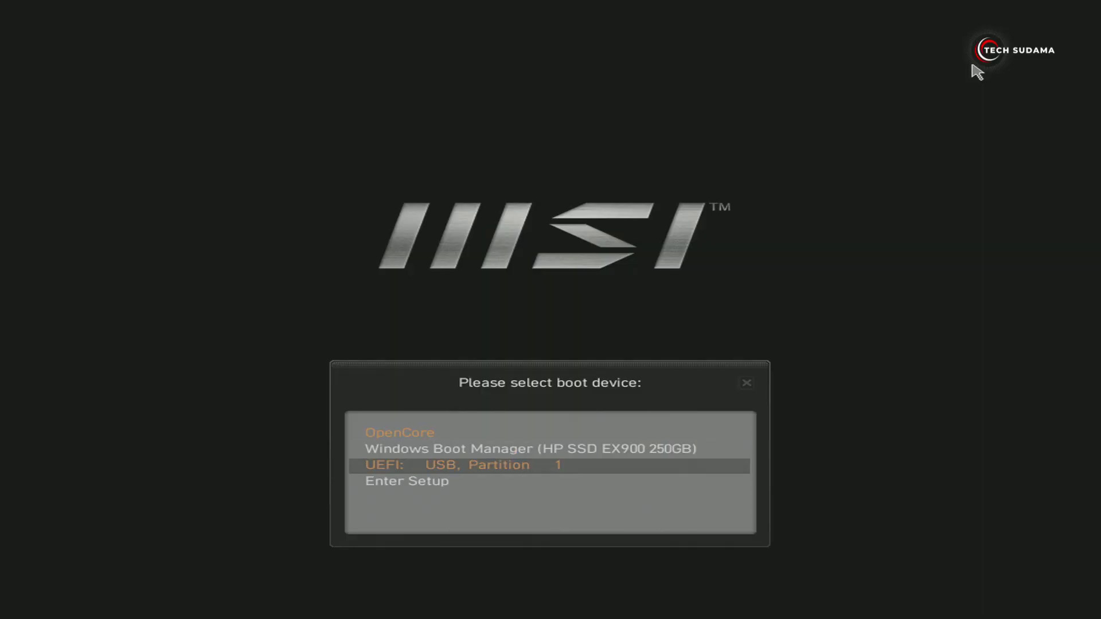
{"action": "left_click", "coordinate": [497, 469]}
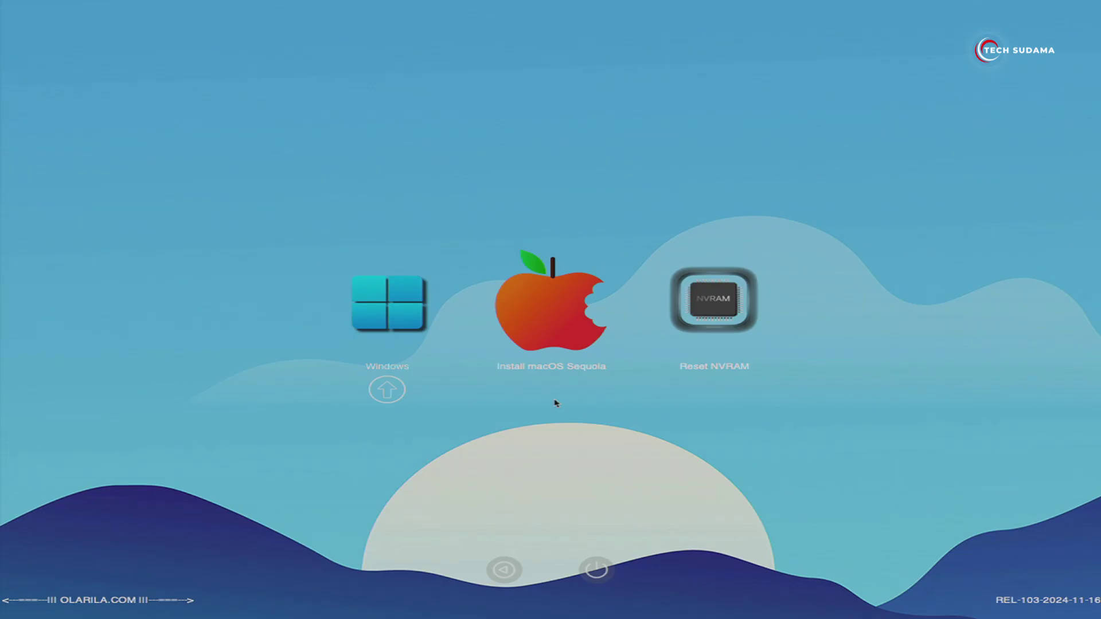
{"action": "key", "text": "Right"}
{"action": "key", "text": "Return"}
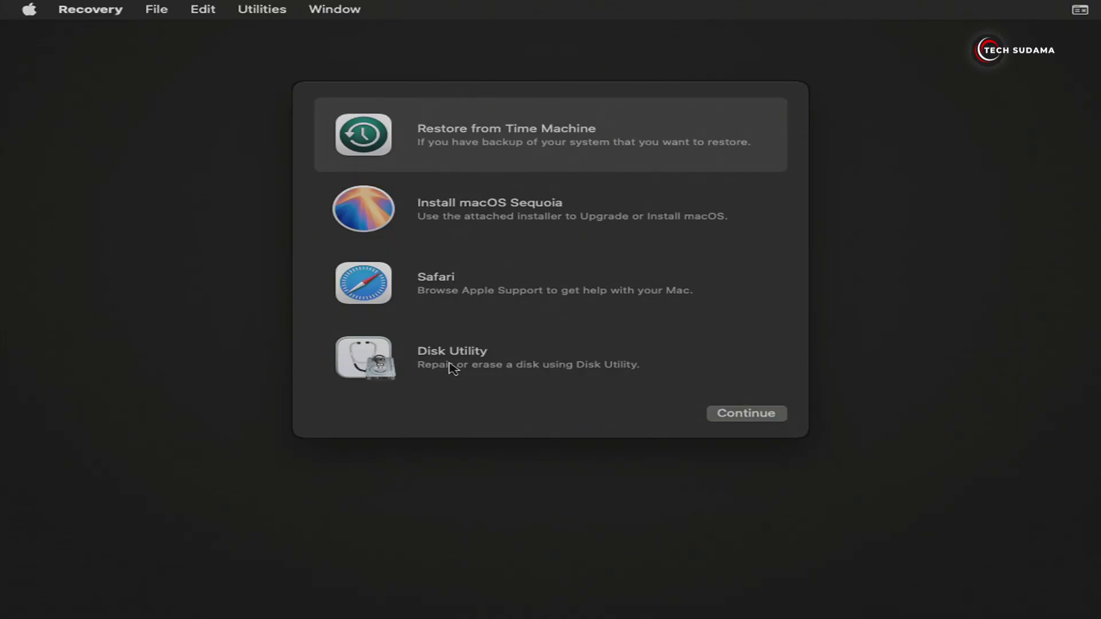
Step: Open Disk Utility from Recovery, show all devices, and select the macOS volume
{"action": "left_click", "coordinate": [453, 368]}
{"action": "left_click", "coordinate": [753, 417]}
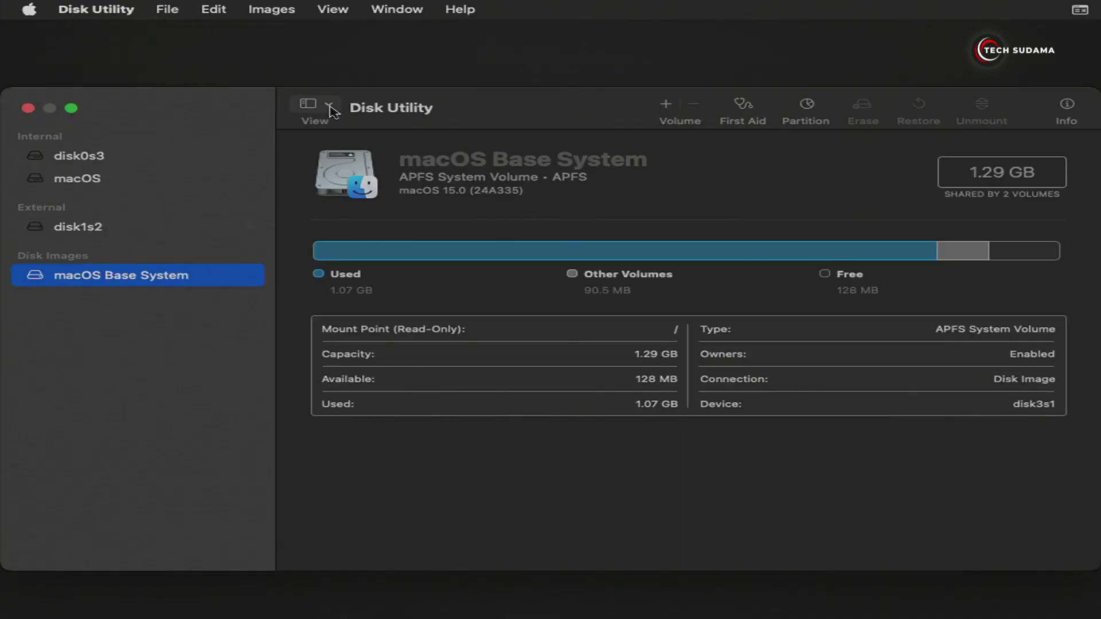
{"action": "left_click", "coordinate": [330, 108]}
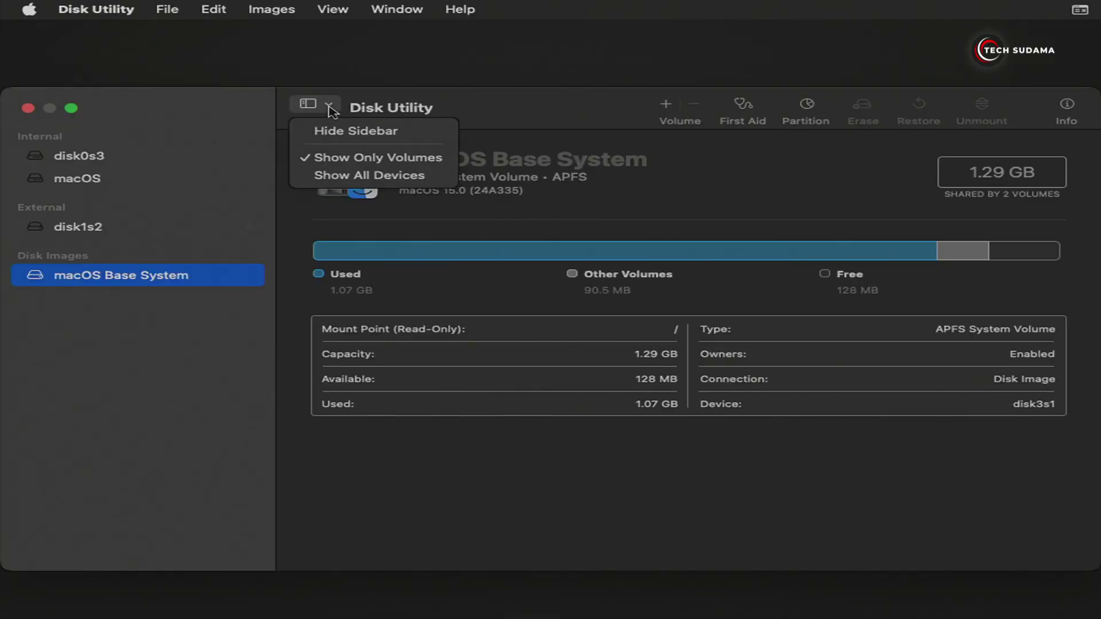
{"action": "left_click", "coordinate": [367, 176]}
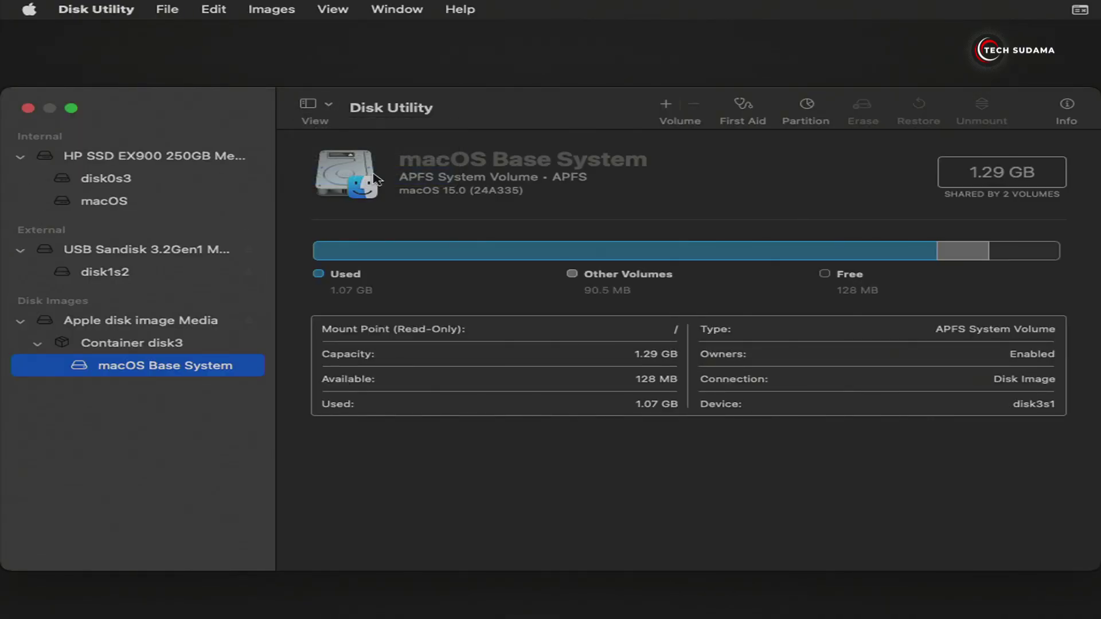
{"action": "left_click", "coordinate": [100, 204]}
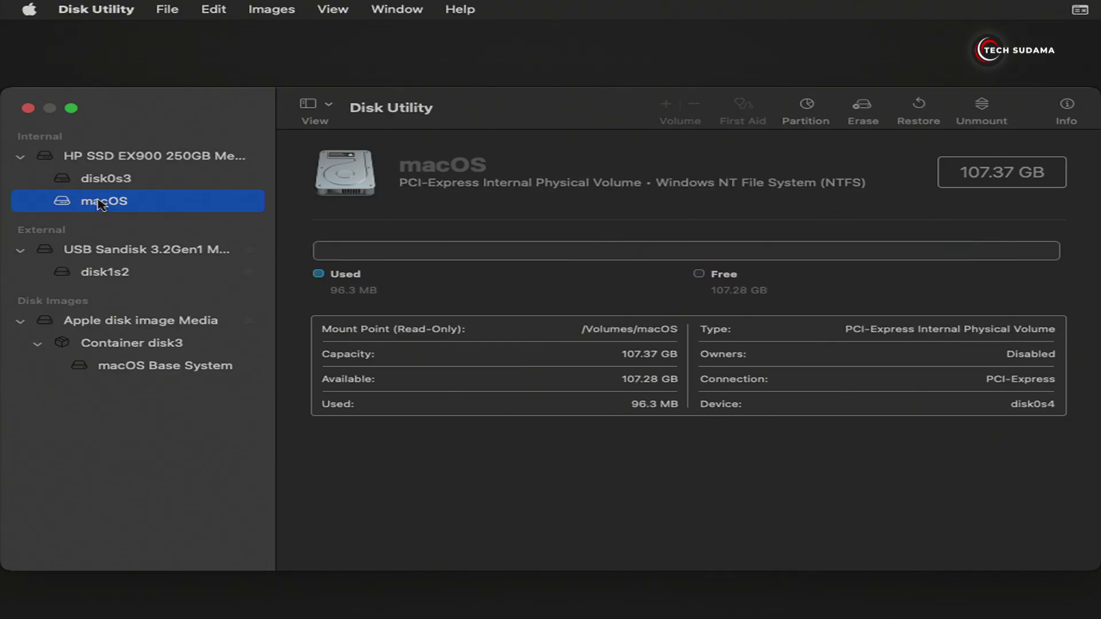
Step: Erase the 107 GB macOS volume as APFS, close Disk Utility, and choose Install macOS Sequoia
{"action": "left_click", "coordinate": [860, 107]}
{"action": "left_click", "coordinate": [560, 358]}
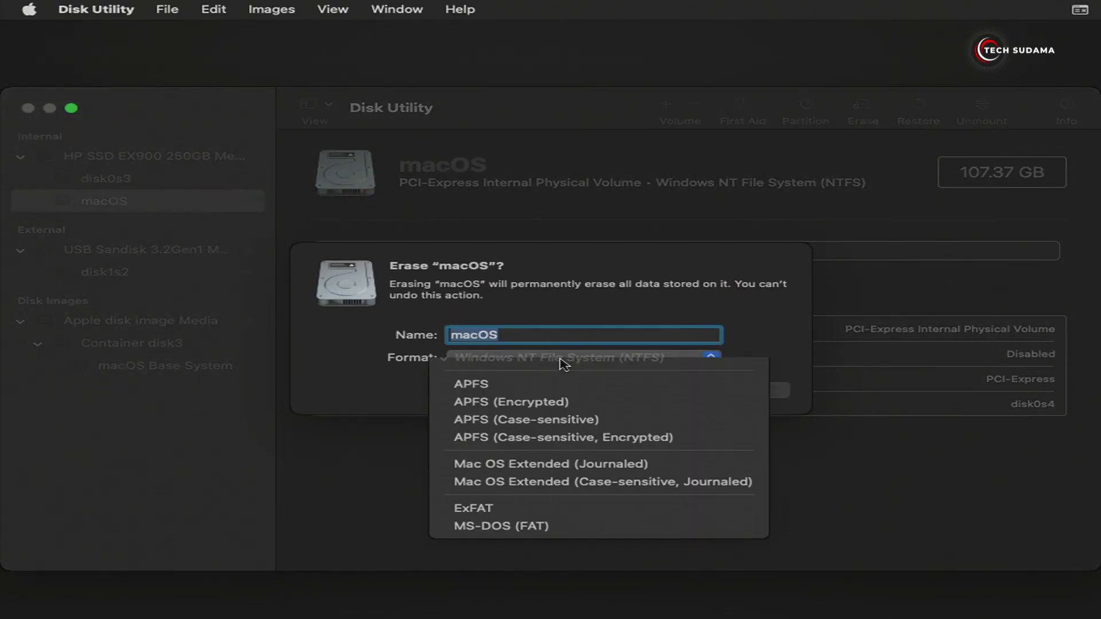
{"action": "left_click", "coordinate": [487, 386]}
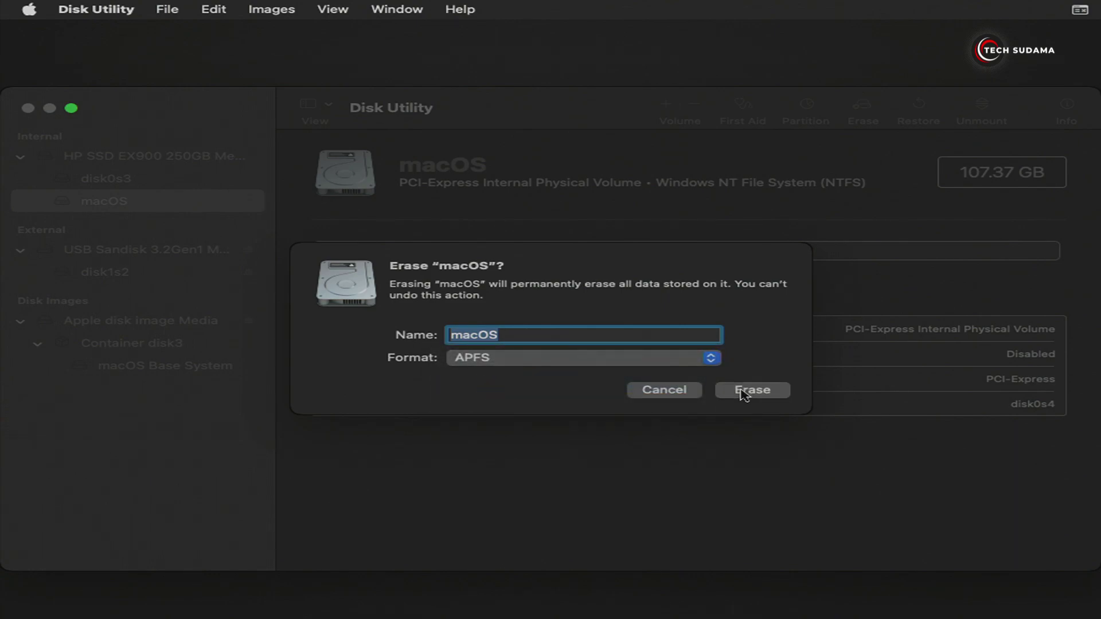
{"action": "left_click", "coordinate": [749, 390]}
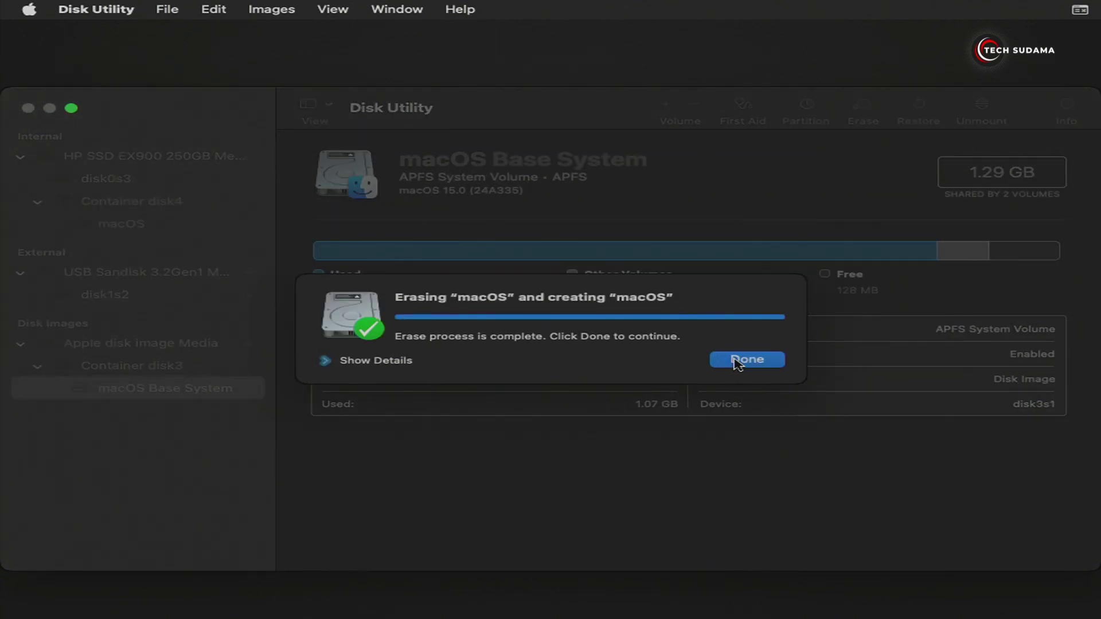
{"action": "left_click", "coordinate": [736, 361]}
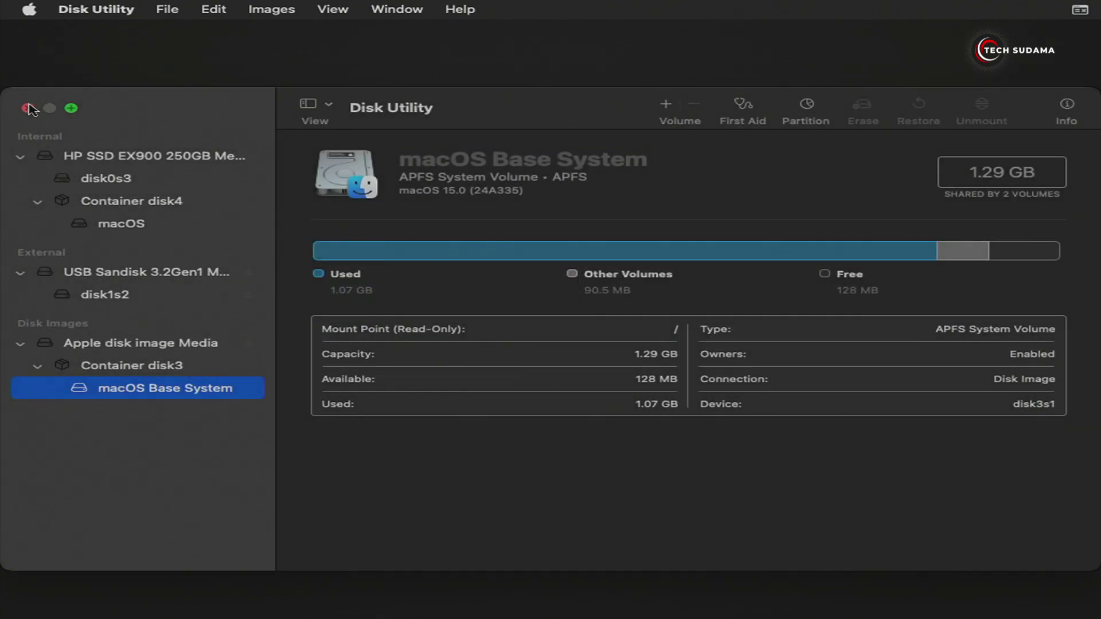
{"action": "left_click", "coordinate": [28, 108]}
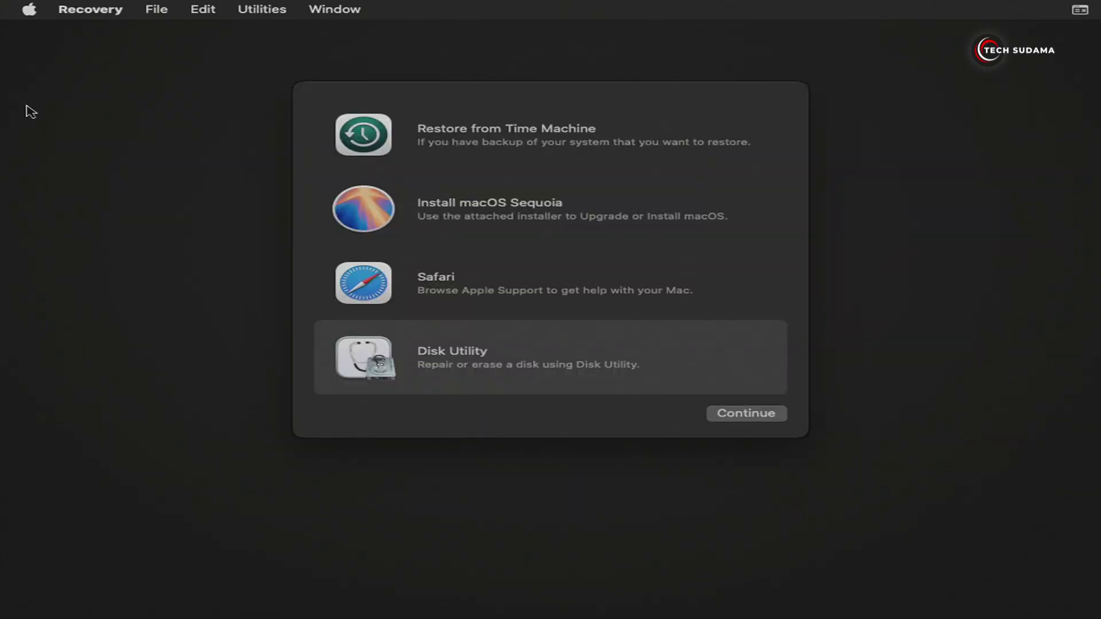
{"action": "left_click", "coordinate": [478, 220]}
Step: Launch the installer, accept the license, and install macOS Sequoia onto the macOS disk
{"action": "left_click", "coordinate": [747, 412]}
{"action": "left_click", "coordinate": [554, 510]}
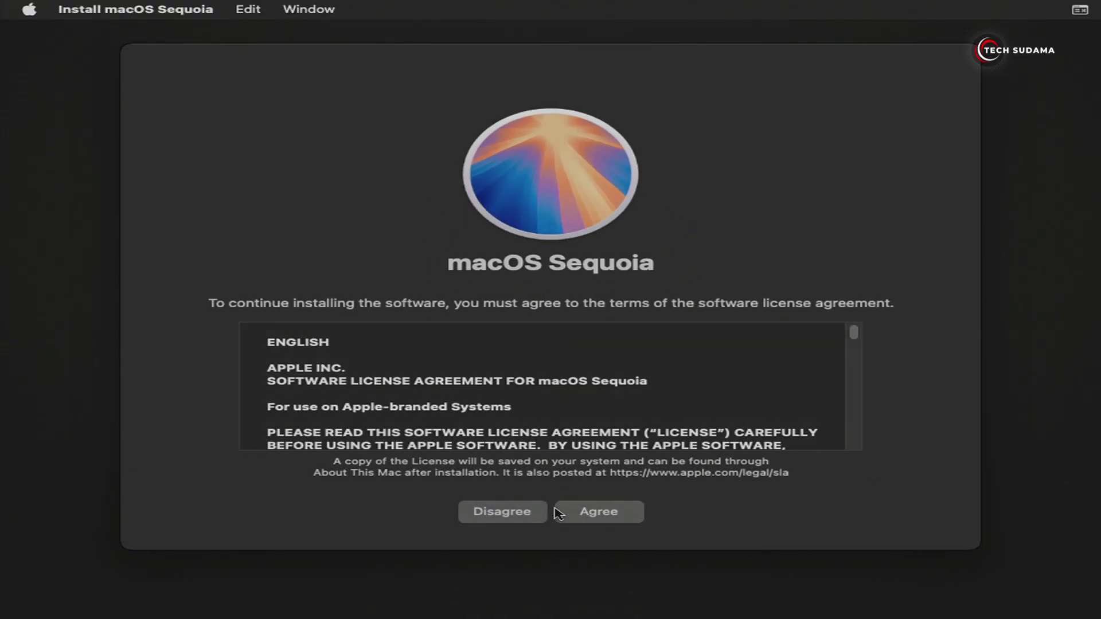
{"action": "left_click", "coordinate": [590, 519]}
{"action": "left_click", "coordinate": [610, 370]}
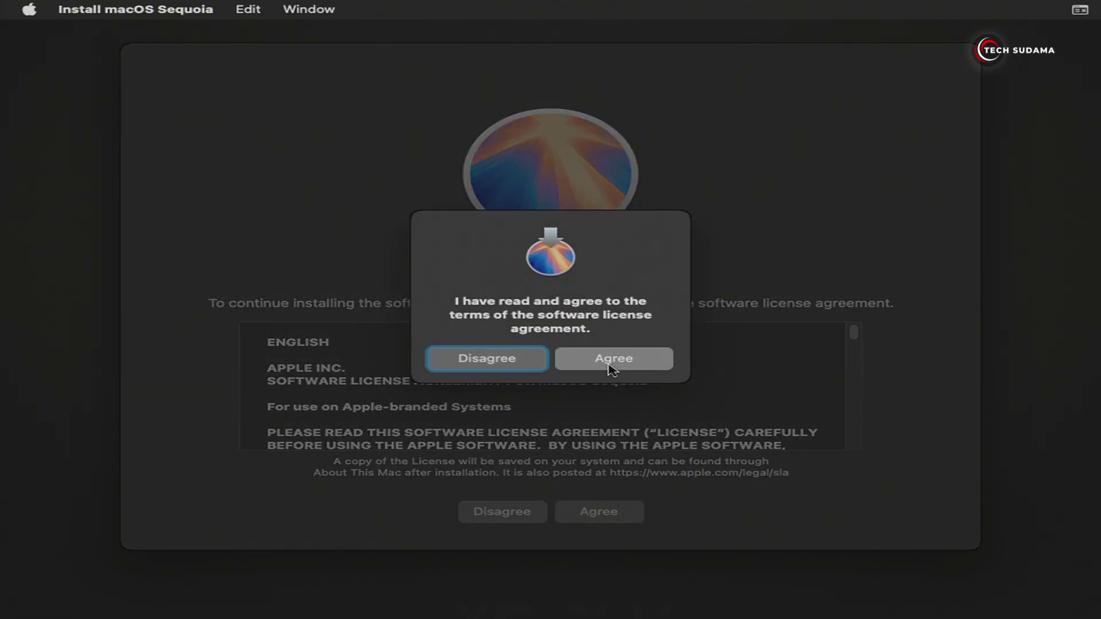
{"action": "left_click", "coordinate": [384, 395]}
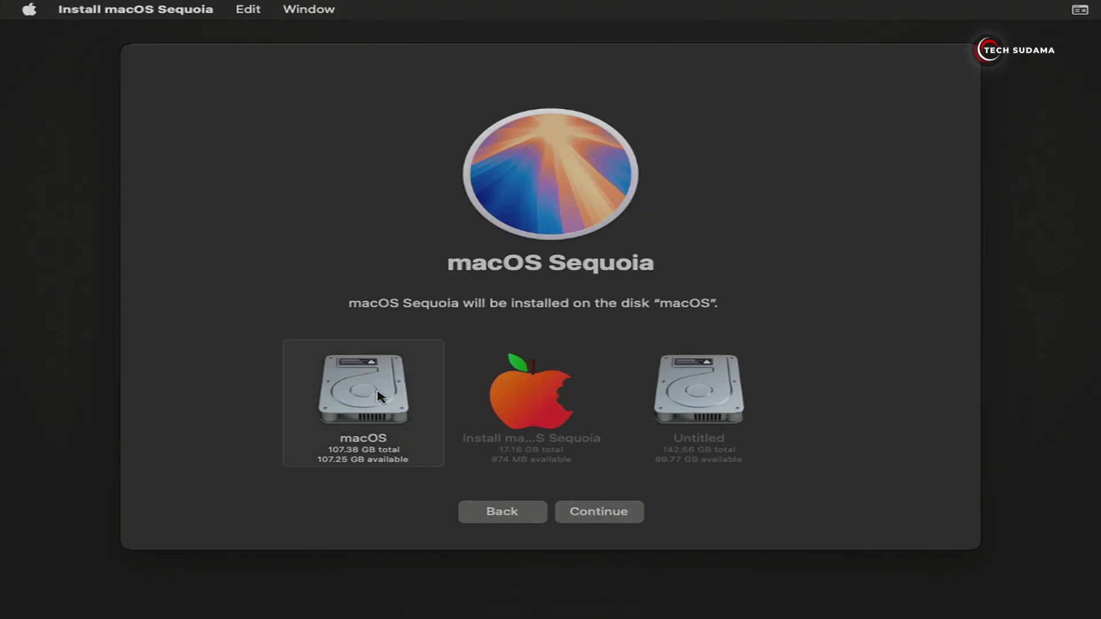
{"action": "left_click", "coordinate": [617, 517]}
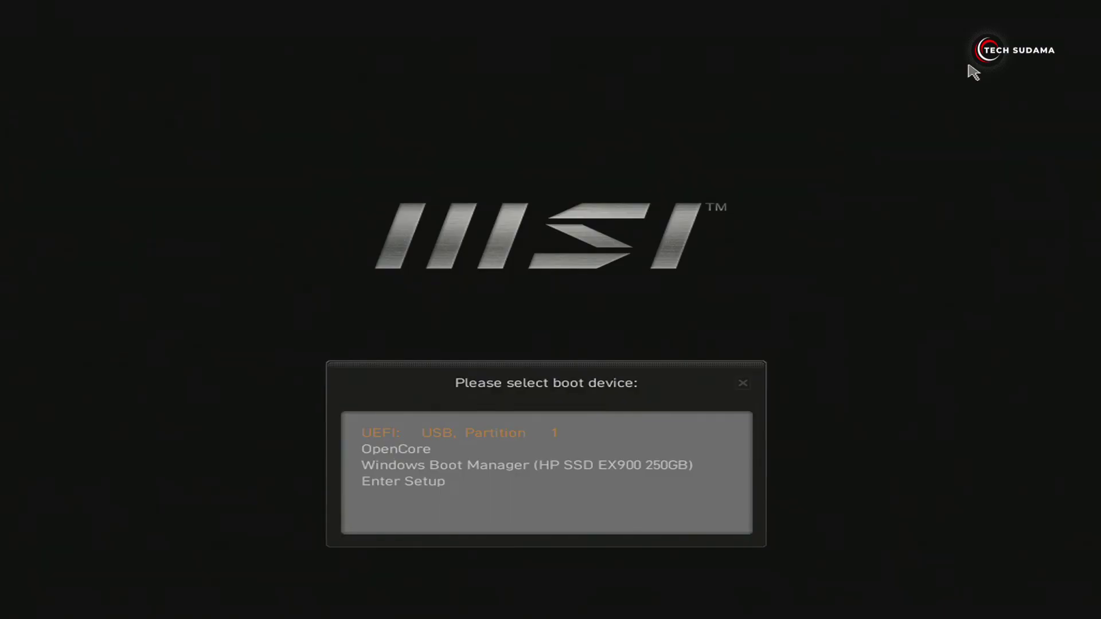
Step: Boot from the USB again and pick the macOS Installer entry in OpenCore to continue
{"action": "key", "text": "Return"}
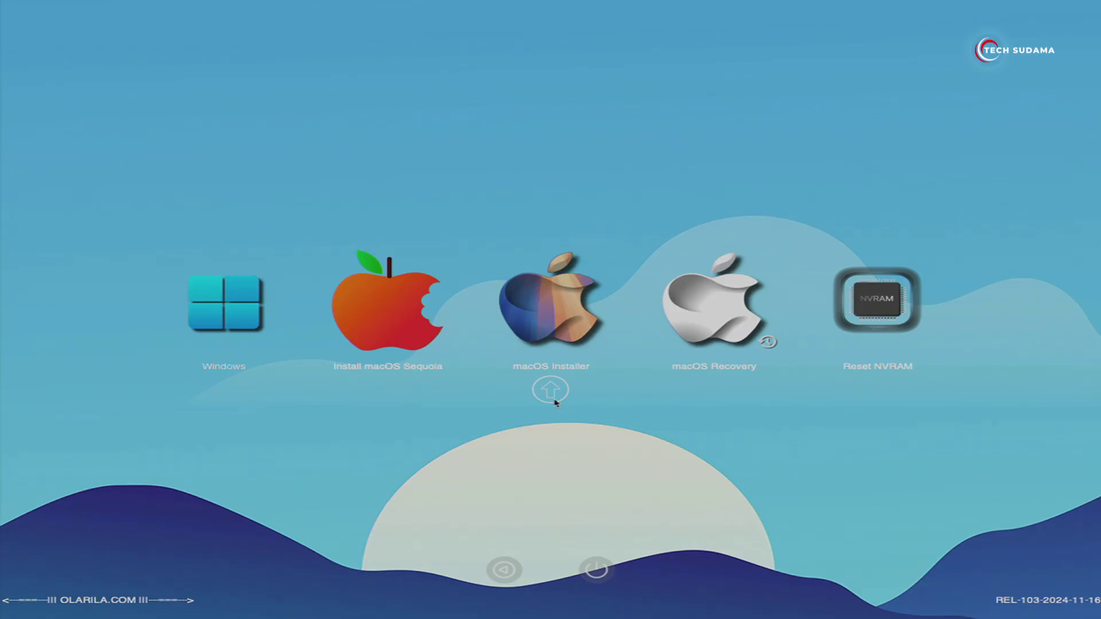
{"action": "left_click", "coordinate": [554, 401]}
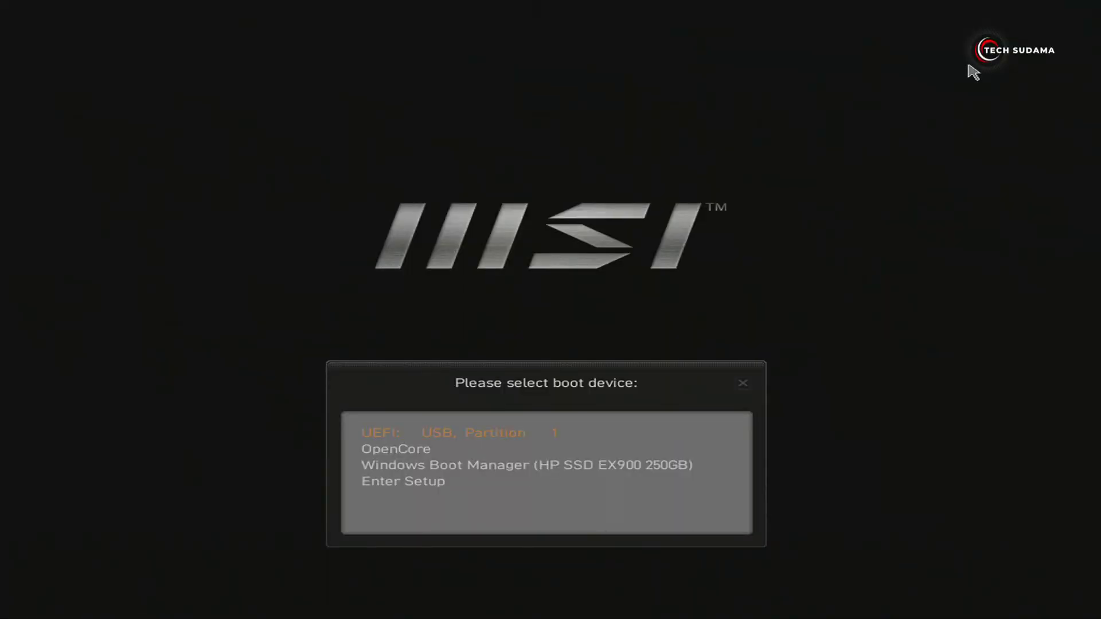
{"action": "key", "text": "Return"}
{"action": "key", "text": "Return"}
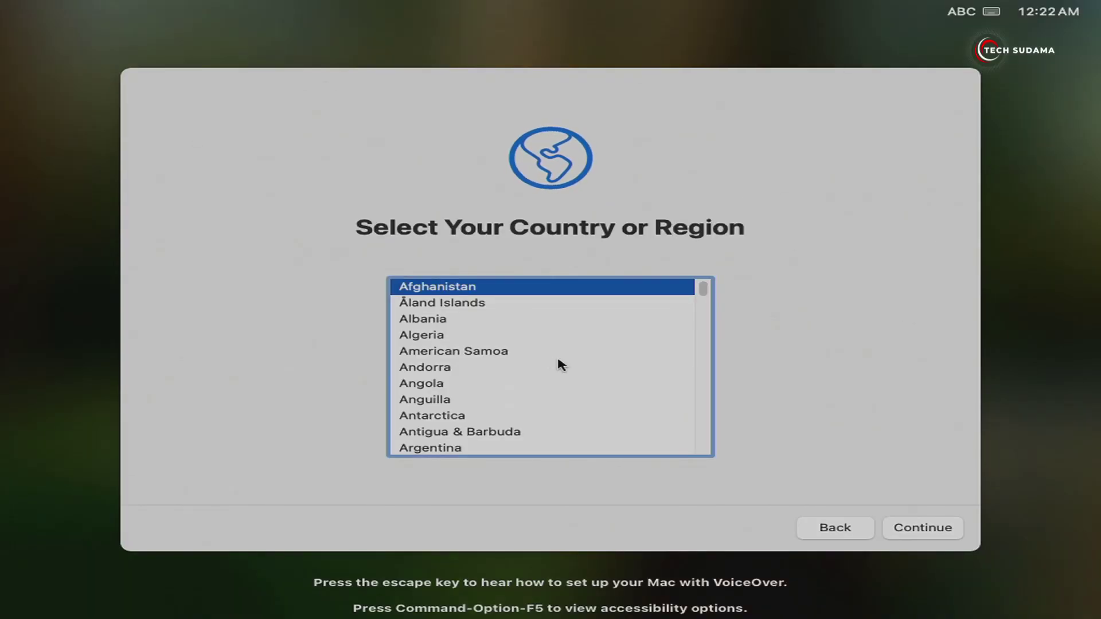
Step: Choose India as region, skip accessibility, internet and migration, and agree to the terms
{"action": "type", "text": "india"}
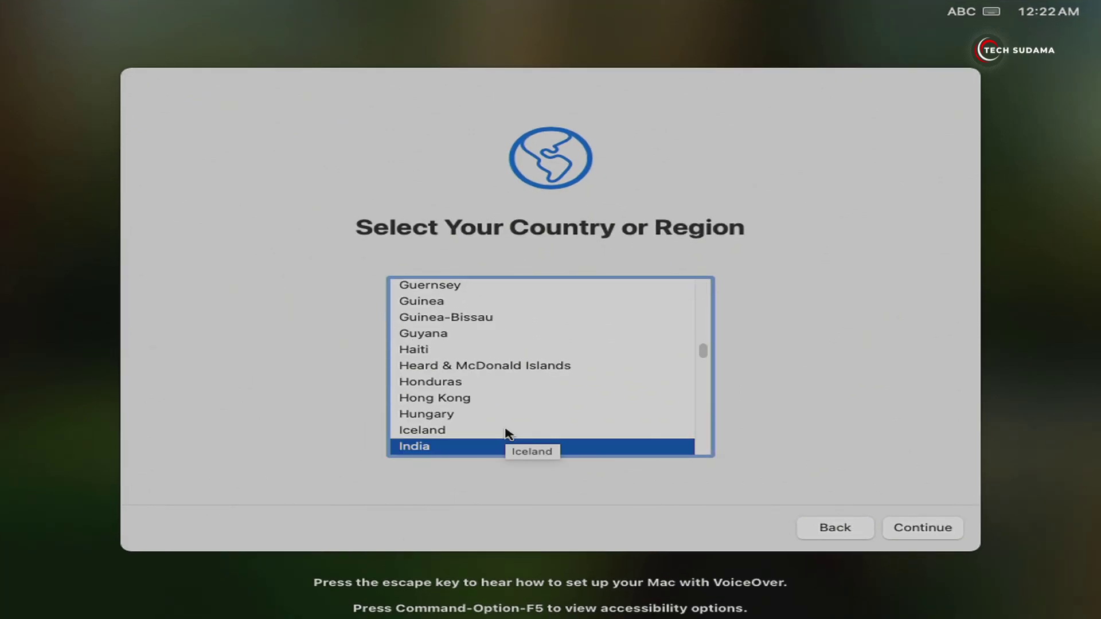
{"action": "left_click", "coordinate": [929, 535]}
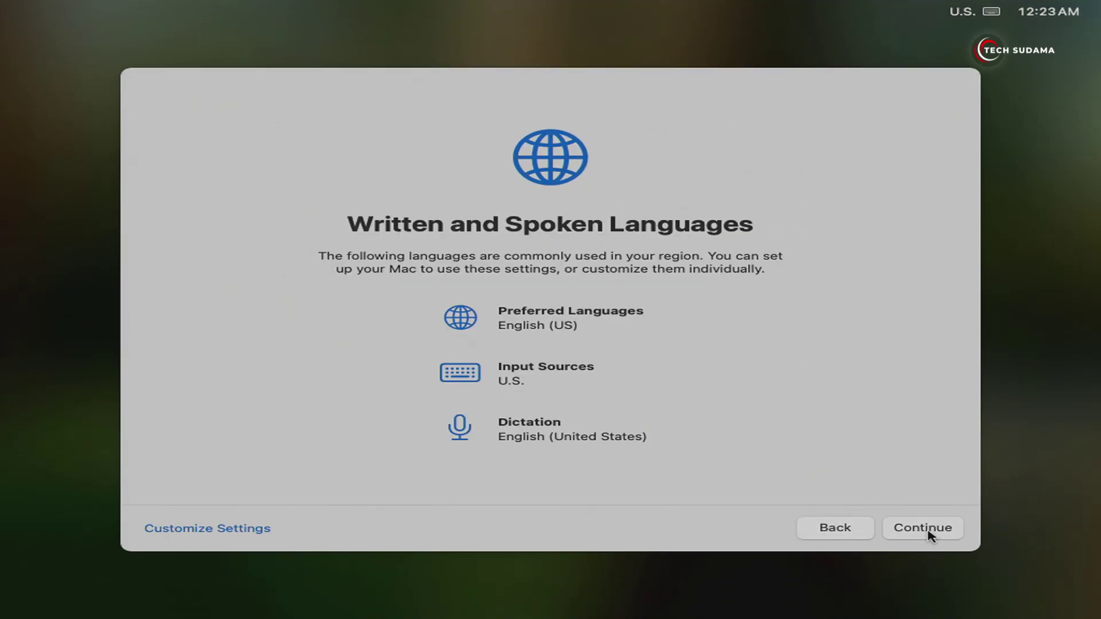
{"action": "left_click", "coordinate": [925, 535]}
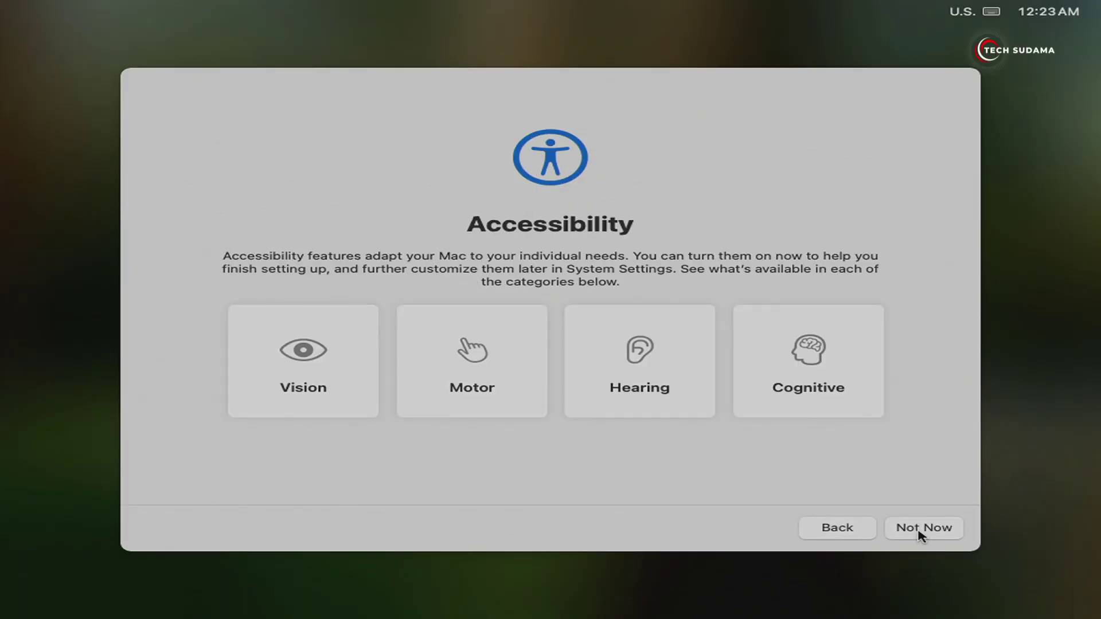
{"action": "left_click", "coordinate": [921, 531]}
{"action": "left_click", "coordinate": [438, 270]}
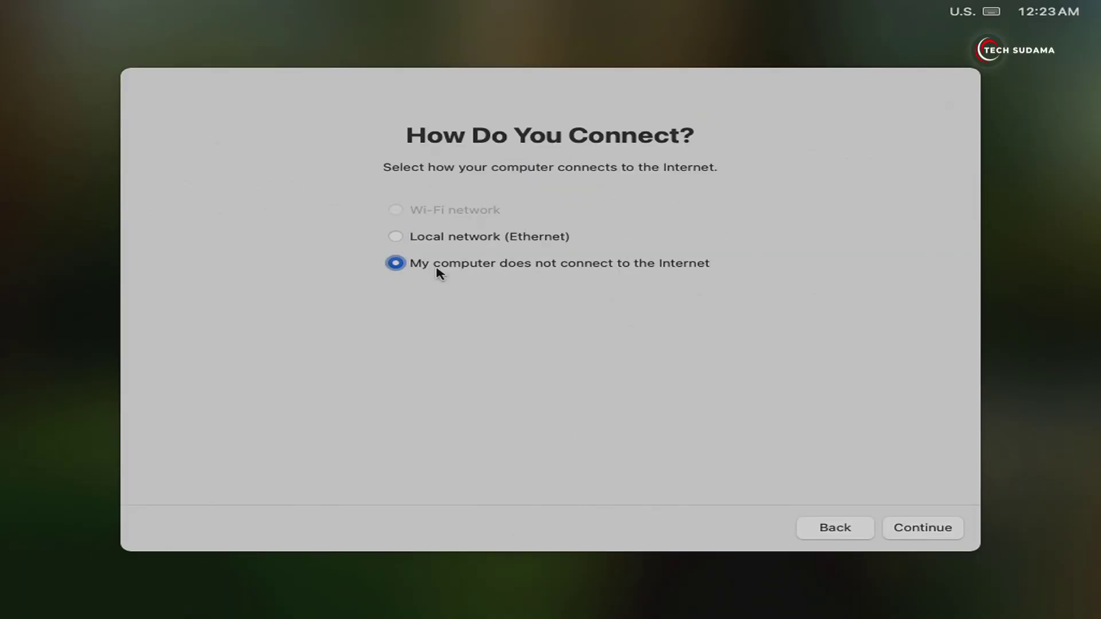
{"action": "left_click", "coordinate": [924, 532]}
{"action": "left_click", "coordinate": [923, 531]}
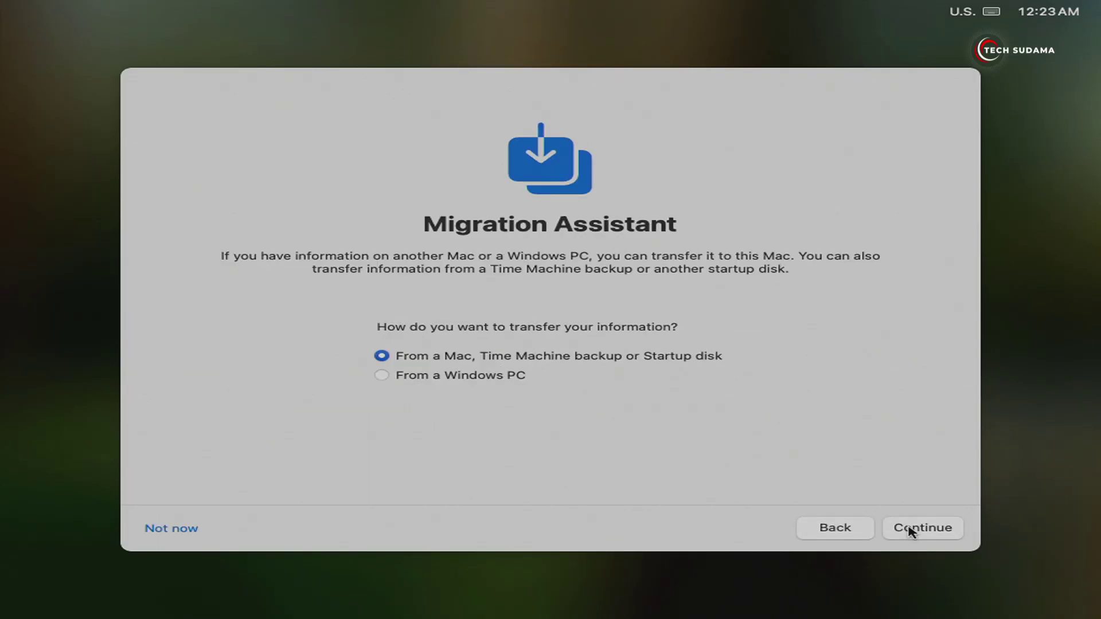
{"action": "left_click", "coordinate": [162, 529]}
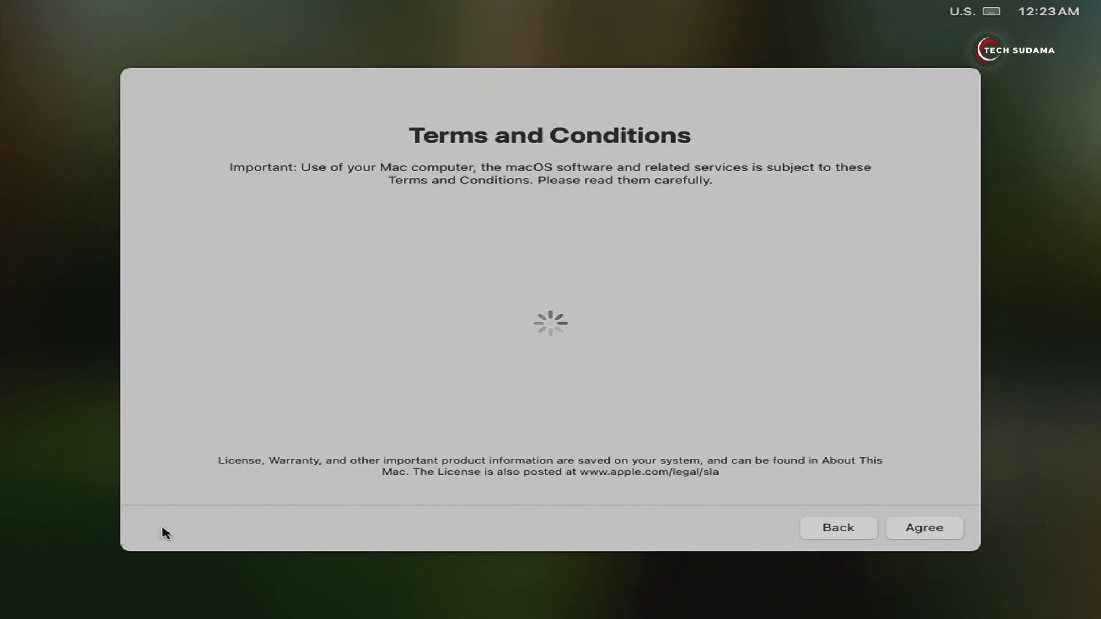
{"action": "left_click", "coordinate": [909, 528]}
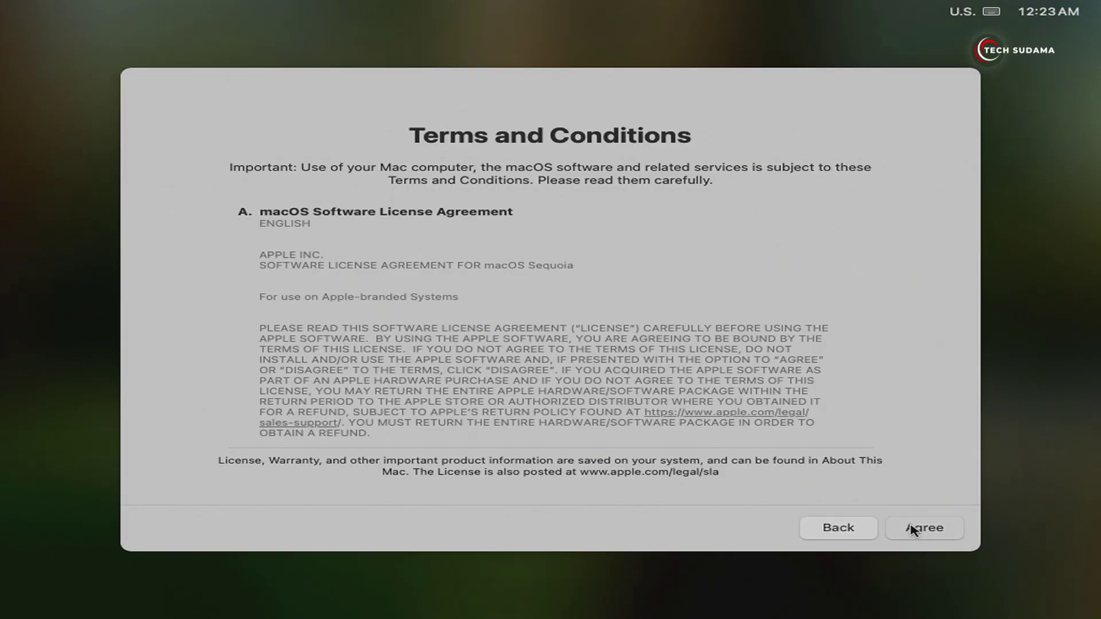
{"action": "left_click", "coordinate": [621, 374]}
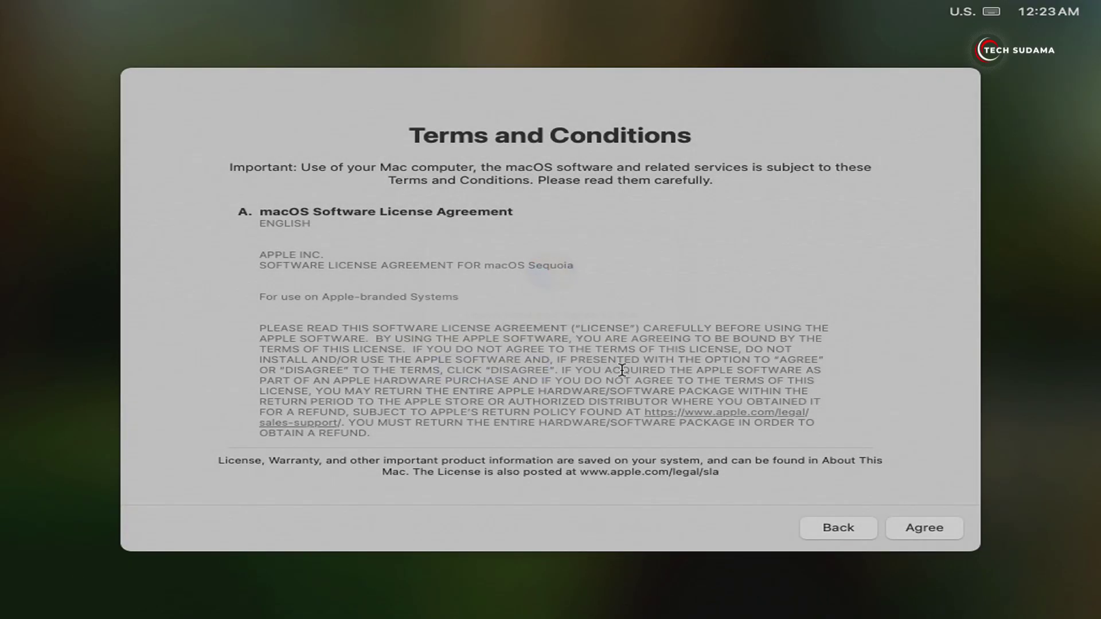
Step: Create the local user account with its name, password and password hint
{"action": "type", "text": "TECHSUDAMA"}
{"action": "key", "text": "Tab"}
{"action": "key", "text": "Tab"}
{"action": "type", "text": "••••"}
{"action": "key", "text": "Tab"}
{"action": "type", "text": "••••"}
{"action": "key", "text": "Tab"}
{"action": "type", "text": "SUBSCRIBE"}
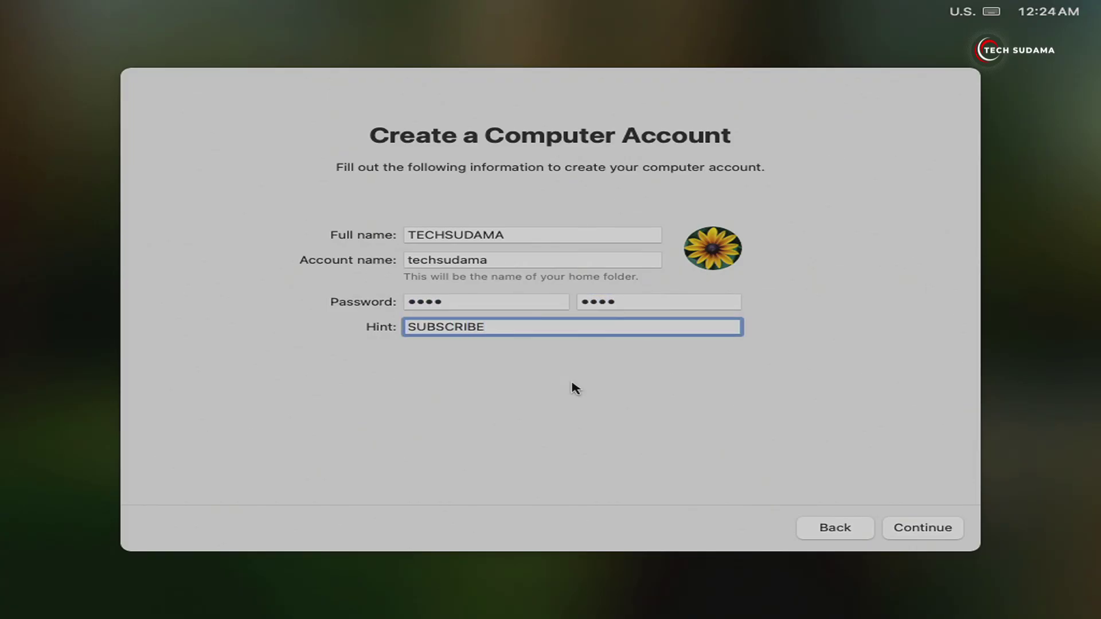
{"action": "left_click", "coordinate": [936, 529]}
Step: Decline location services and analytics, keep the time zone, skip Screen Time, and choose Dark appearance
{"action": "left_click", "coordinate": [915, 526]}
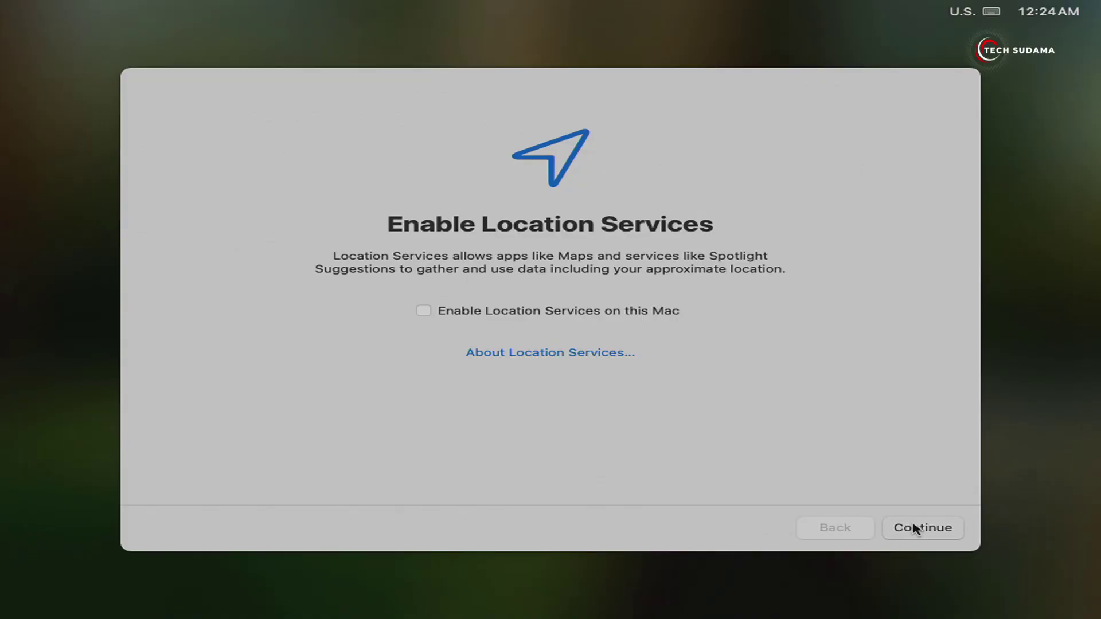
{"action": "left_click", "coordinate": [543, 381]}
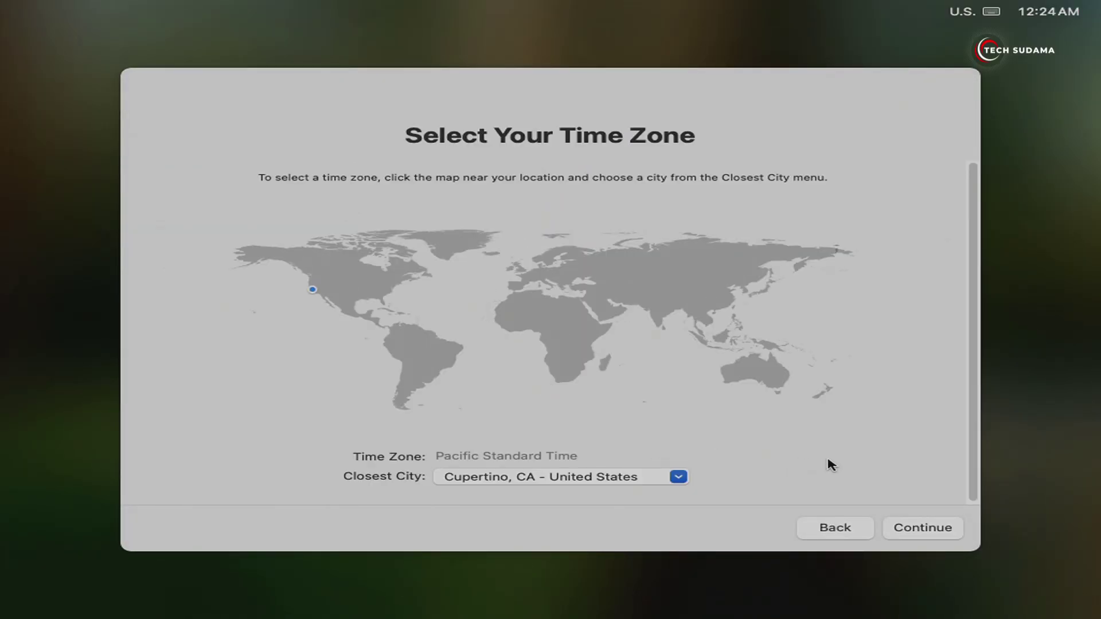
{"action": "left_click", "coordinate": [921, 529]}
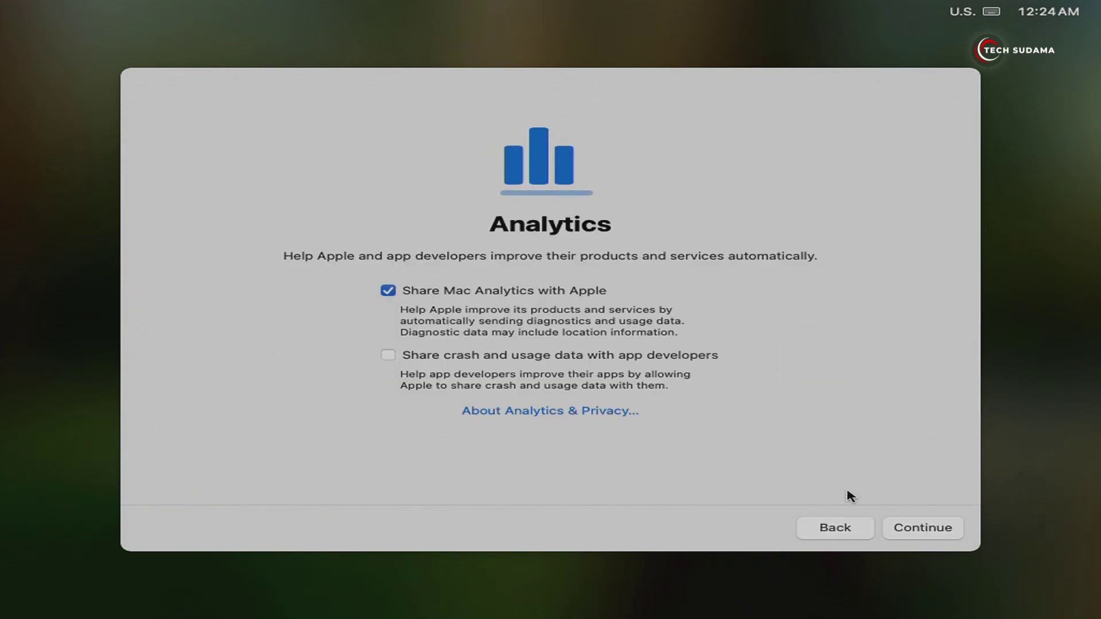
{"action": "left_click", "coordinate": [388, 293]}
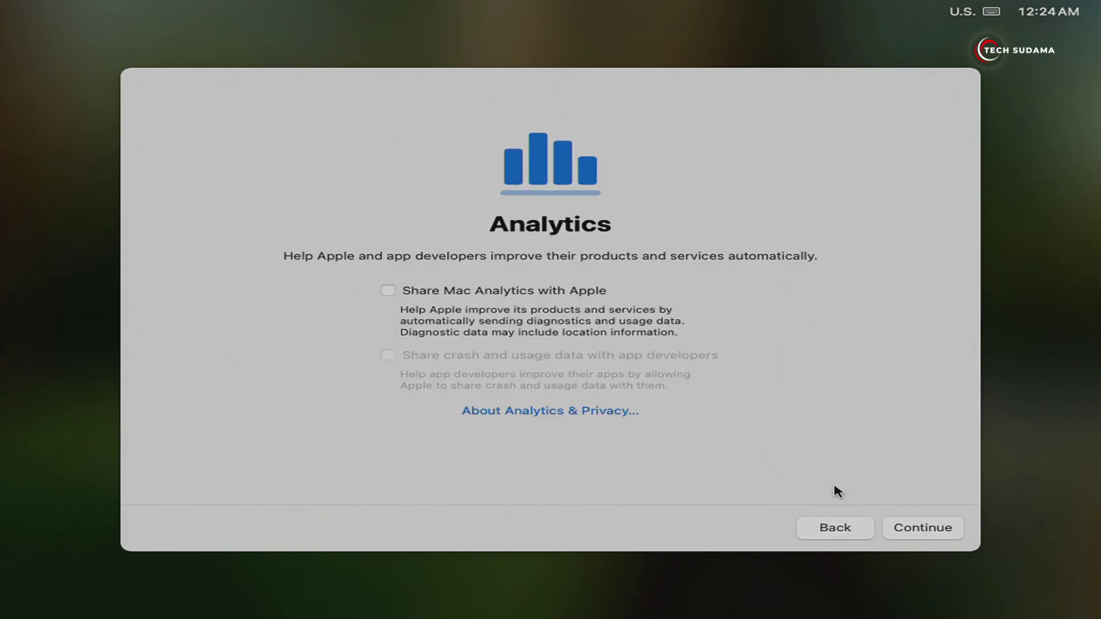
{"action": "left_click", "coordinate": [916, 531]}
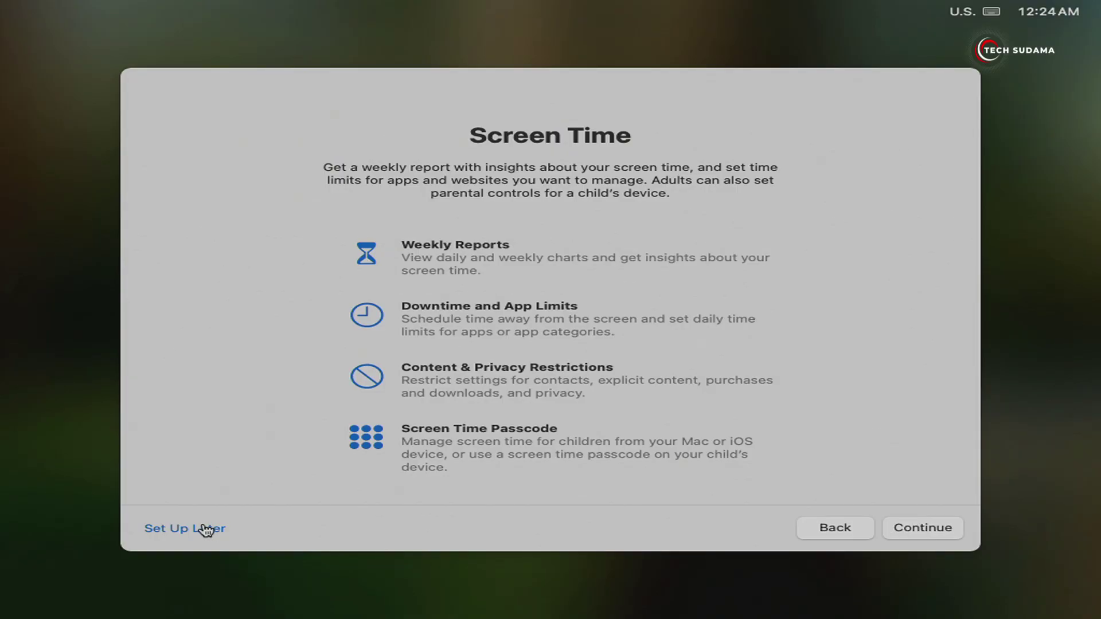
{"action": "left_click", "coordinate": [198, 532]}
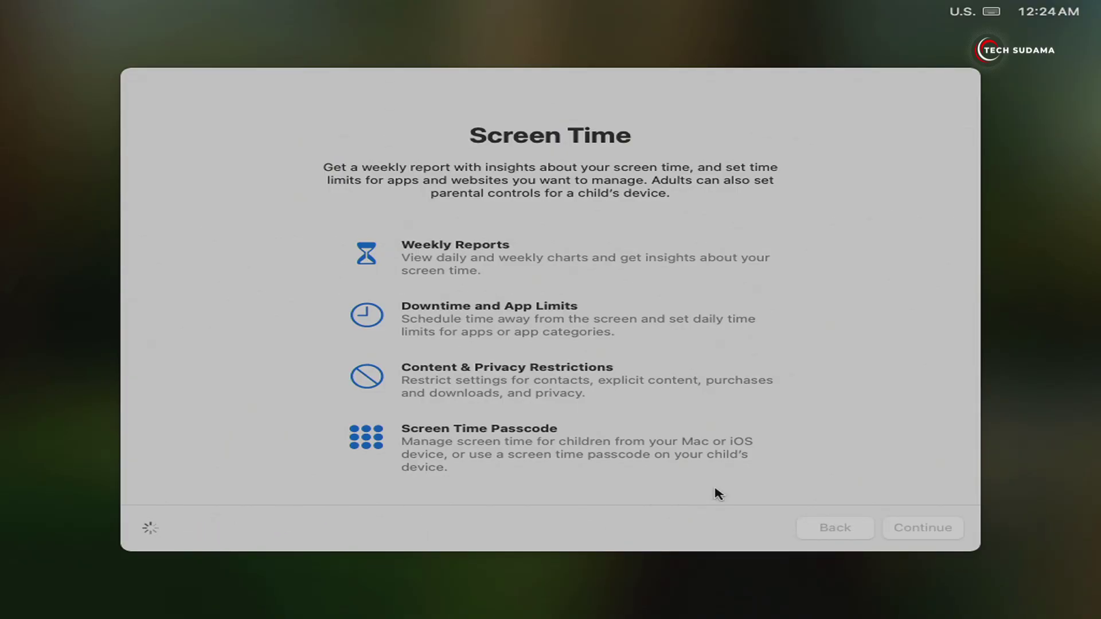
{"action": "left_click", "coordinate": [562, 335]}
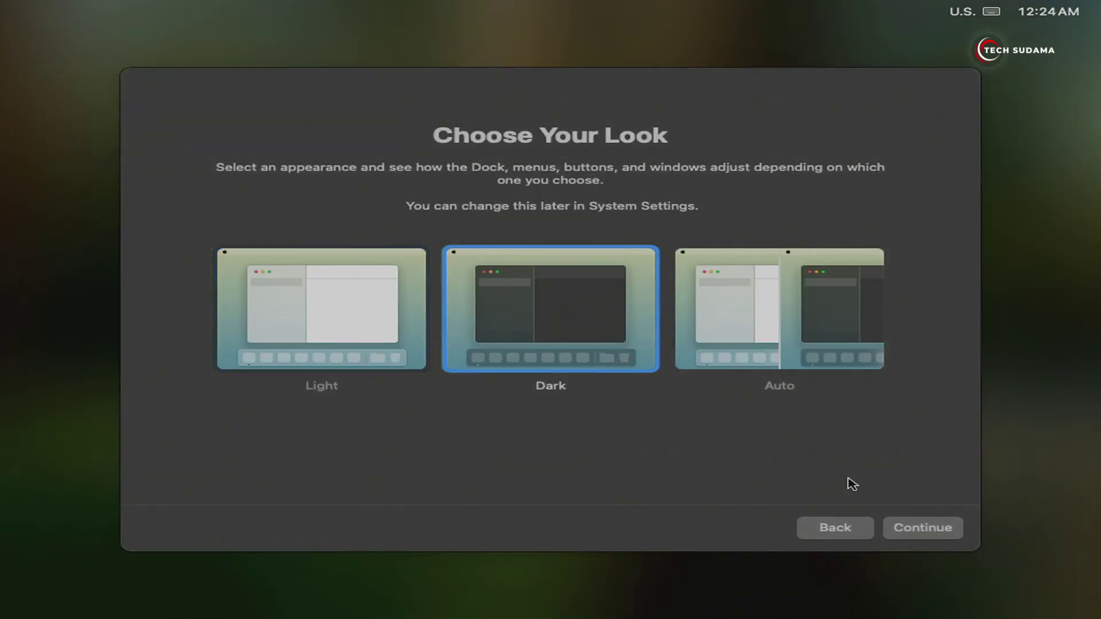
{"action": "left_click", "coordinate": [922, 535]}
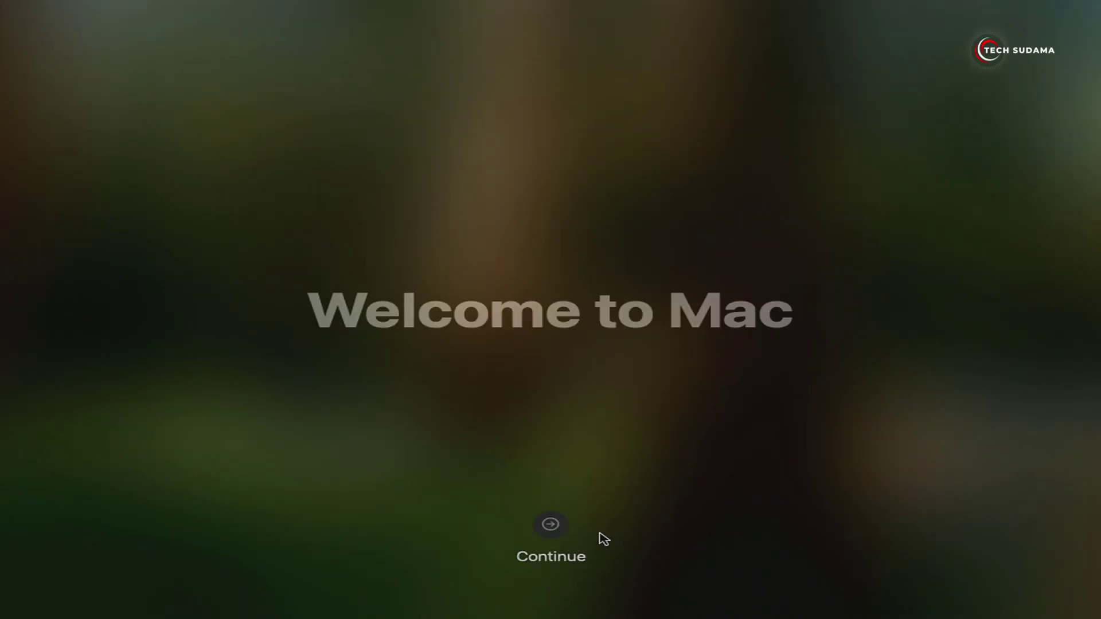
{"action": "left_click", "coordinate": [546, 528]}
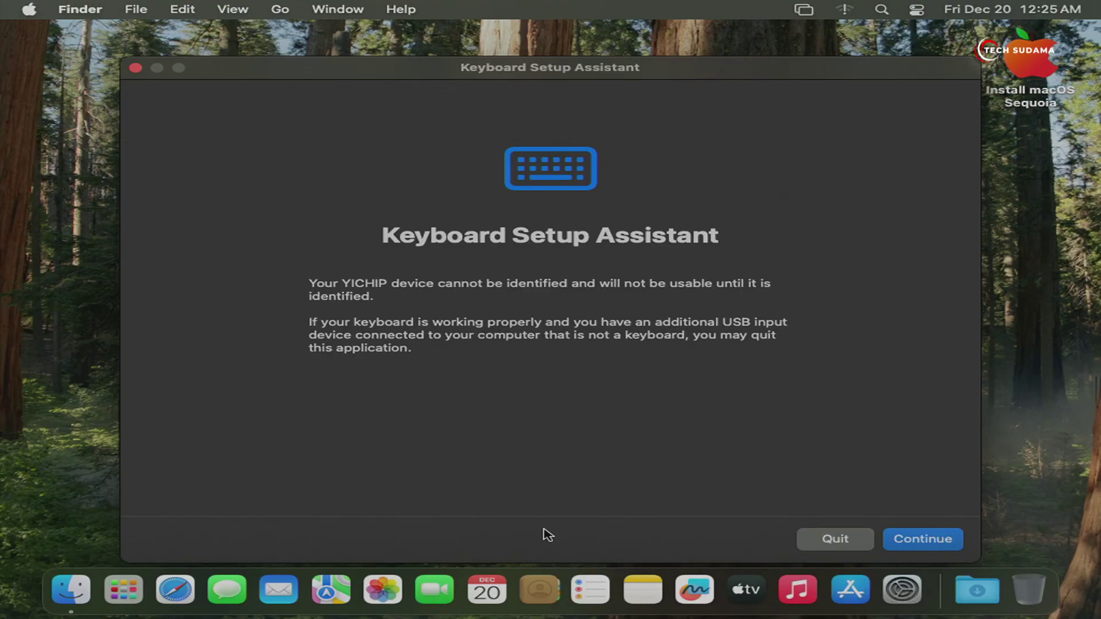
Step: Dismiss the keyboard prompt and copy the installer disk's FILES folder onto the Desktop
{"action": "left_click", "coordinate": [836, 538]}
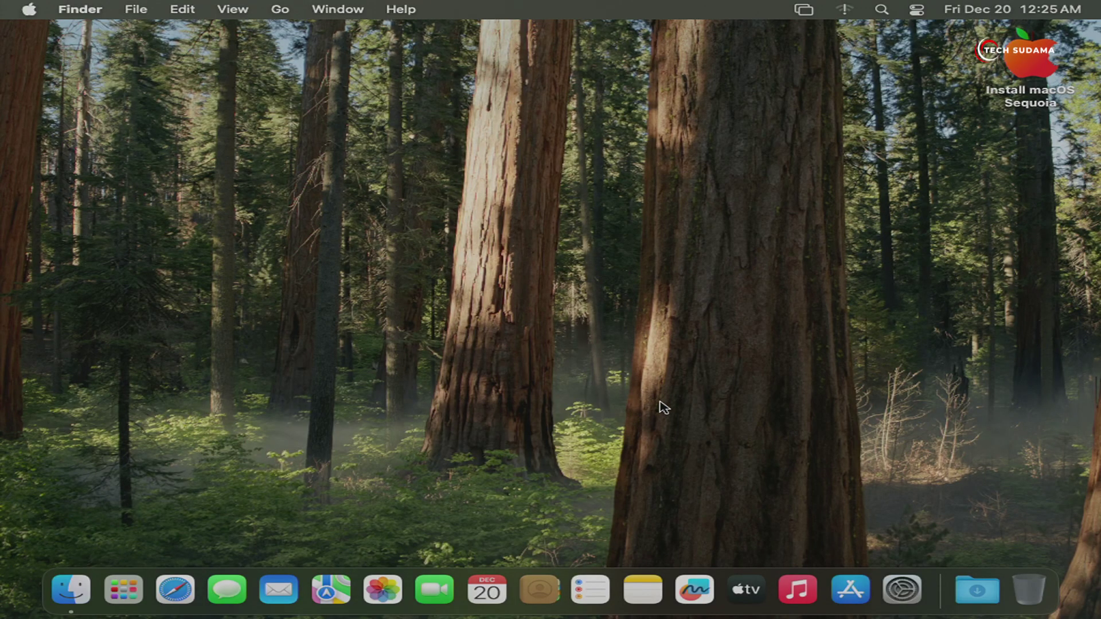
{"action": "left_click", "coordinate": [899, 565]}
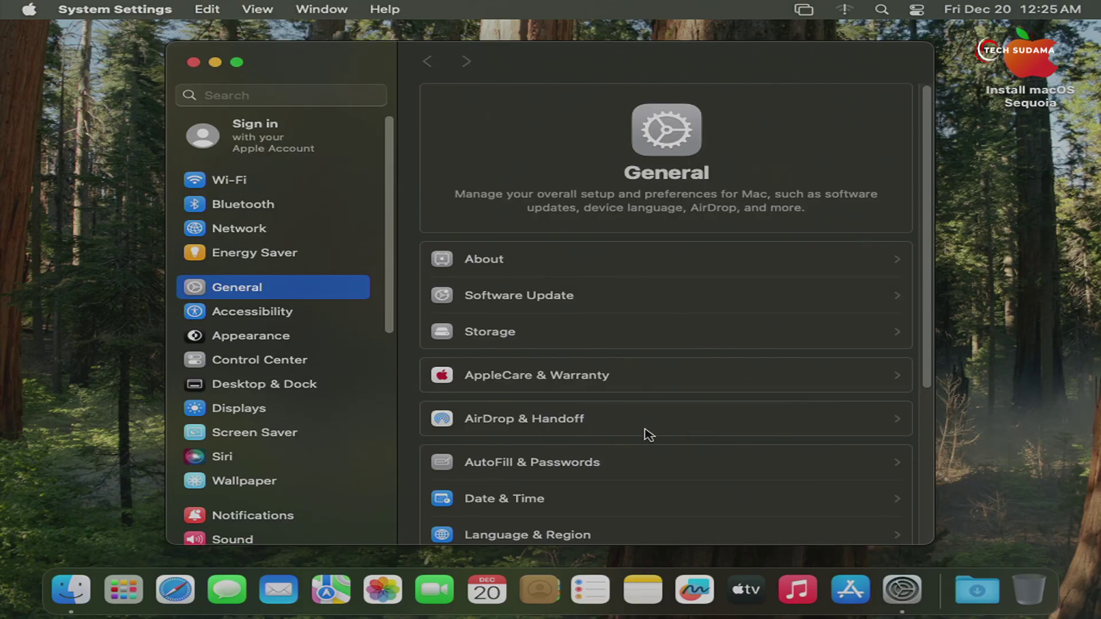
{"action": "left_click", "coordinate": [246, 410]}
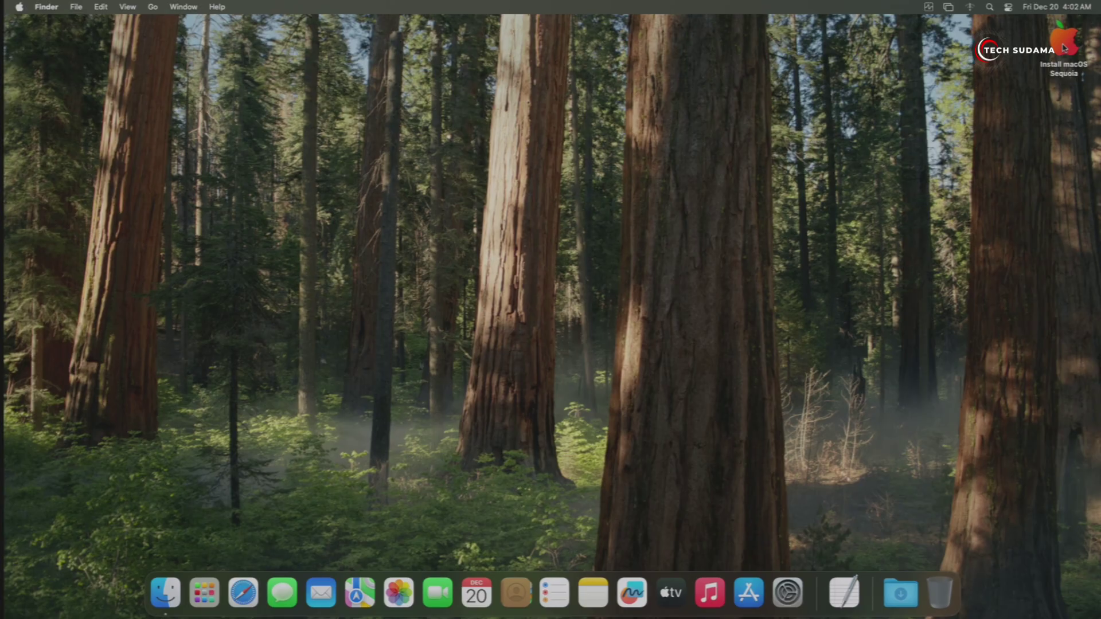
{"action": "double_click", "coordinate": [1064, 48]}
{"action": "left_click_drag", "start_coordinate": [336, 194], "coordinate": [1077, 118]}
Step: Open the copied FILES folder on the desktop and launch OpenCore Configurator from it
{"action": "left_click", "coordinate": [241, 153]}
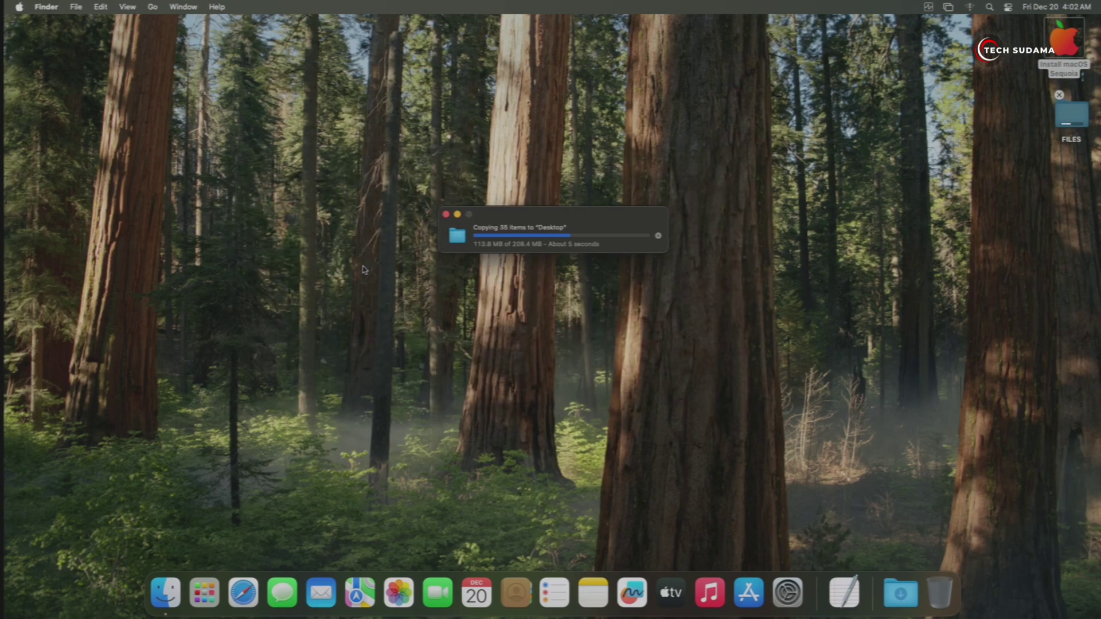
{"action": "left_click", "coordinate": [1077, 120]}
{"action": "double_click", "coordinate": [1076, 120]}
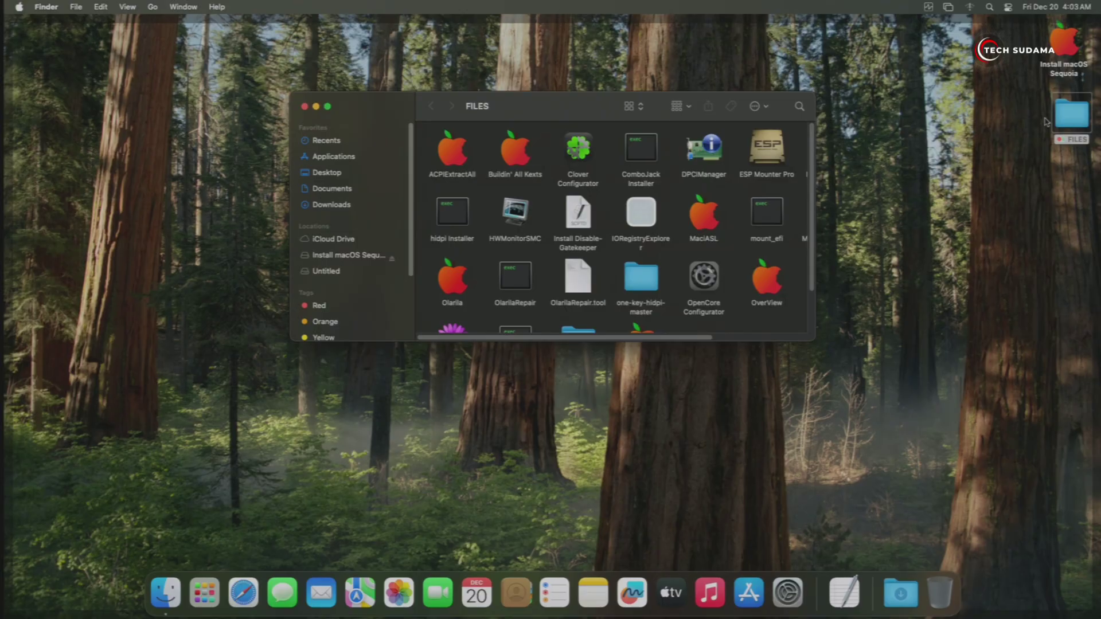
{"action": "double_click", "coordinate": [711, 280]}
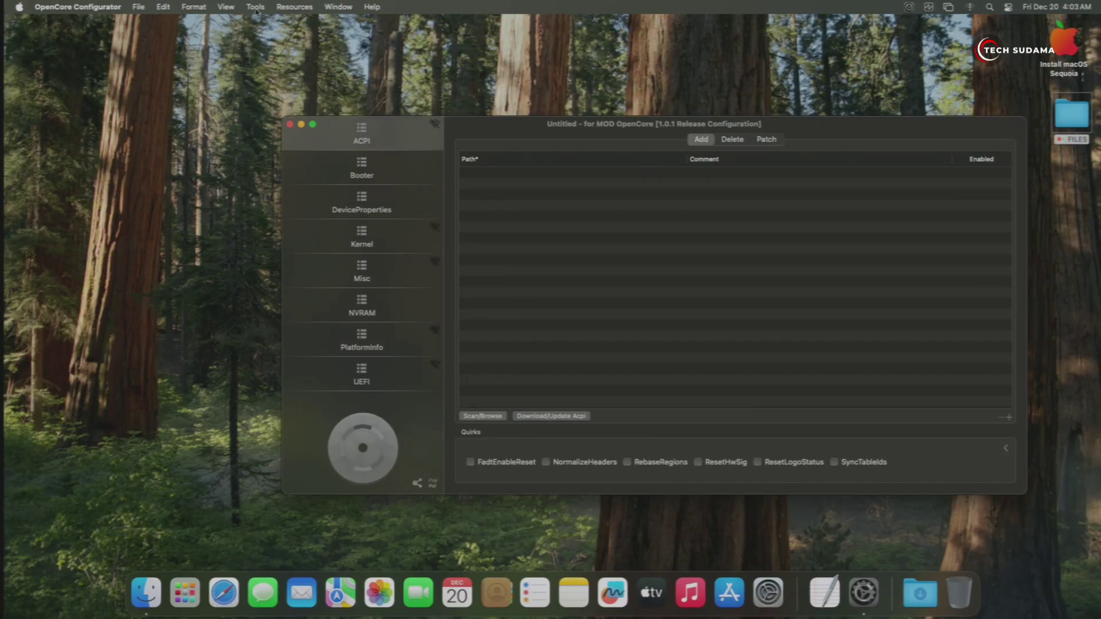
Step: Mount the USB drive's EFI partition with Tools > Mount EFI, entering the administrator password
{"action": "left_click", "coordinate": [256, 8]}
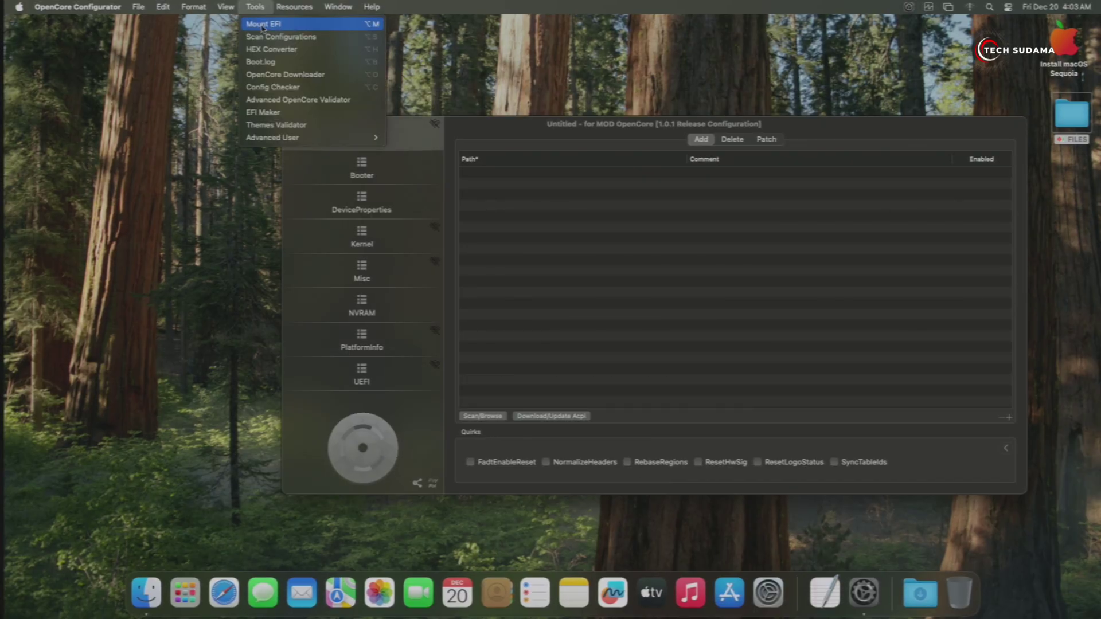
{"action": "left_click", "coordinate": [263, 24]}
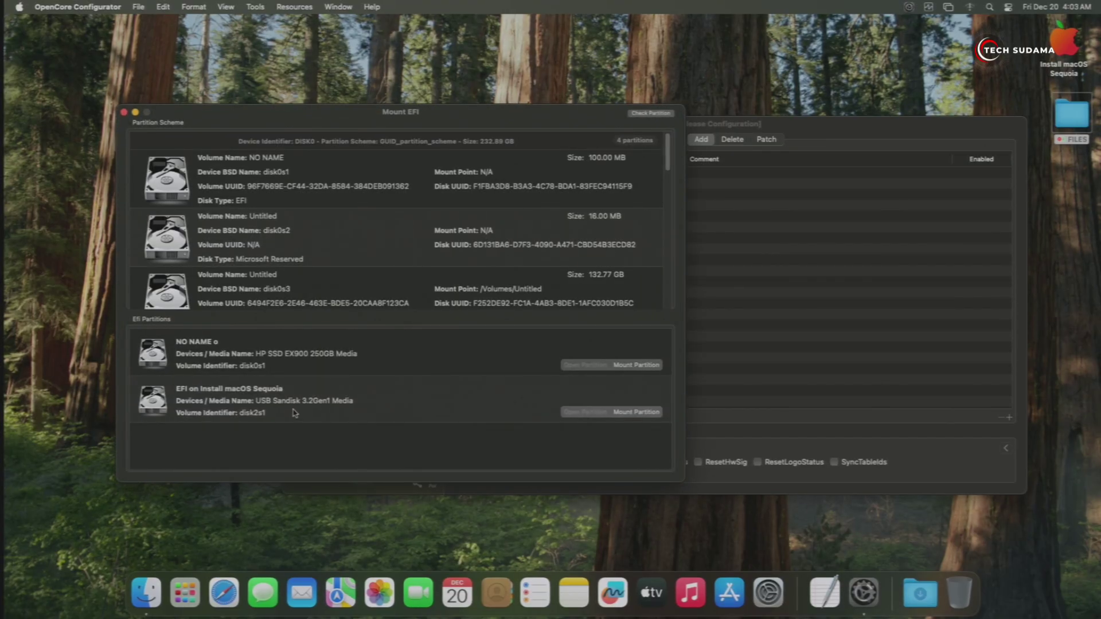
{"action": "left_click", "coordinate": [631, 415]}
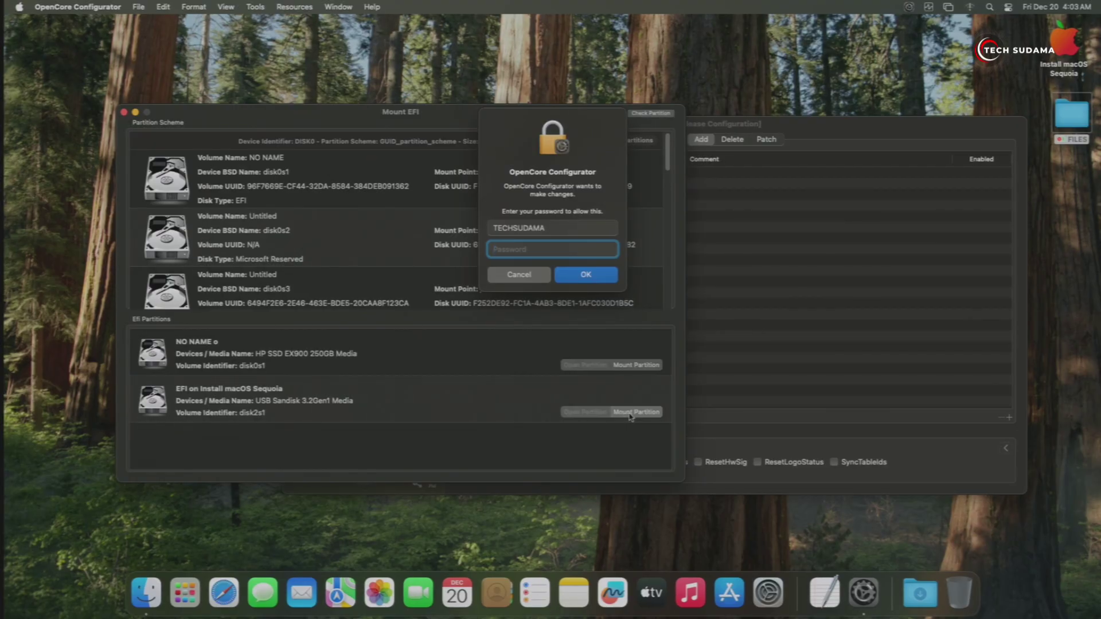
{"action": "type", "text": "****"}
{"action": "key", "text": "Return"}
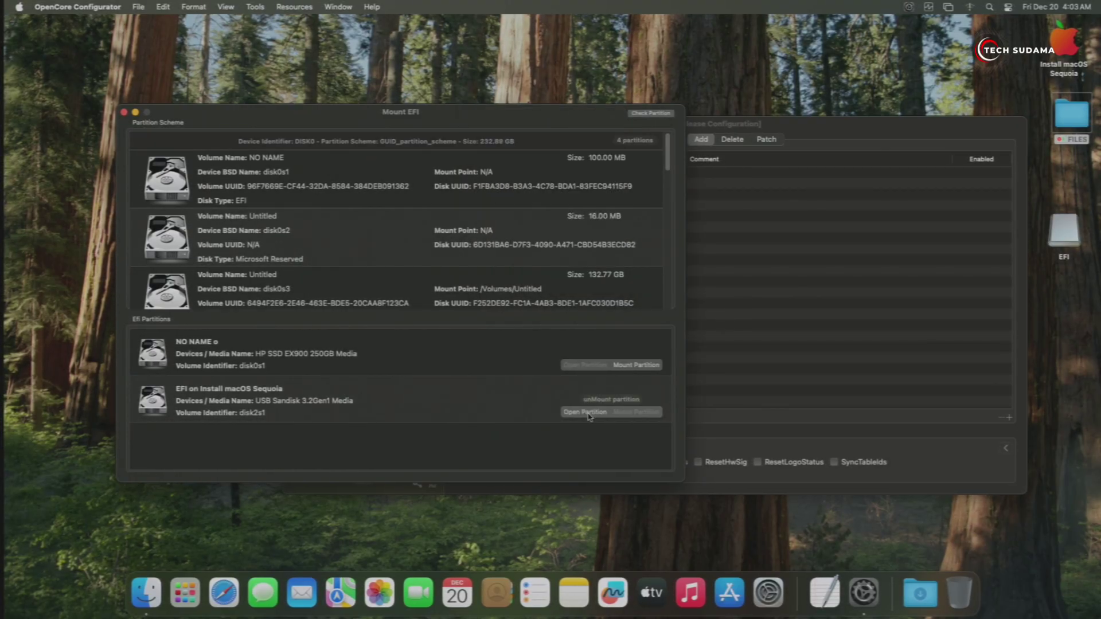
{"action": "left_click_drag", "start_coordinate": [527, 114], "coordinate": [769, 339]}
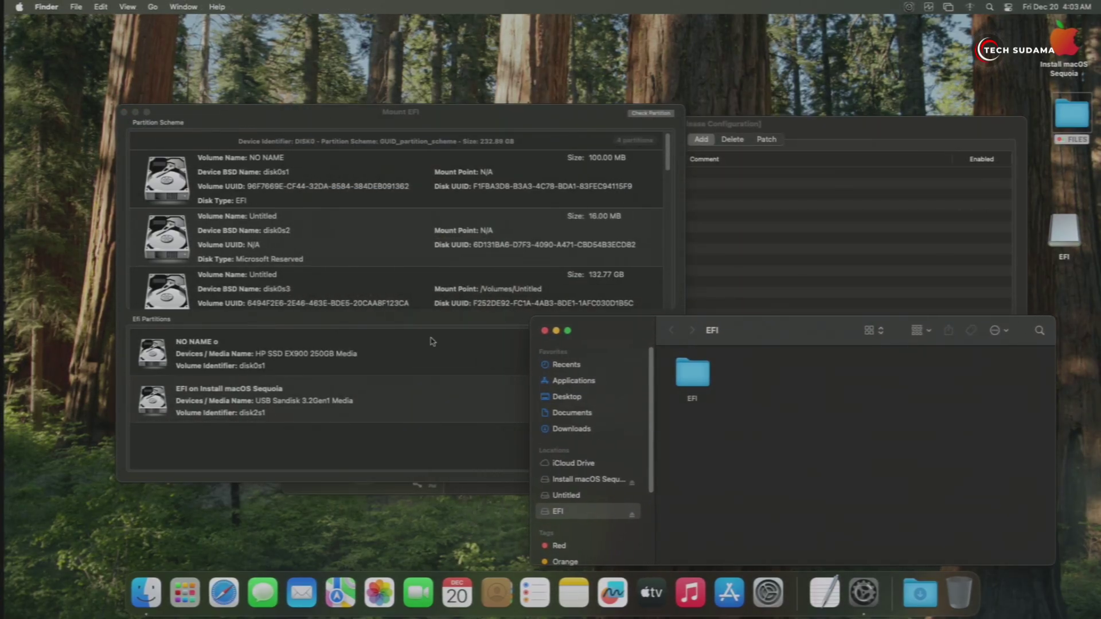
{"action": "left_click", "coordinate": [417, 353]}
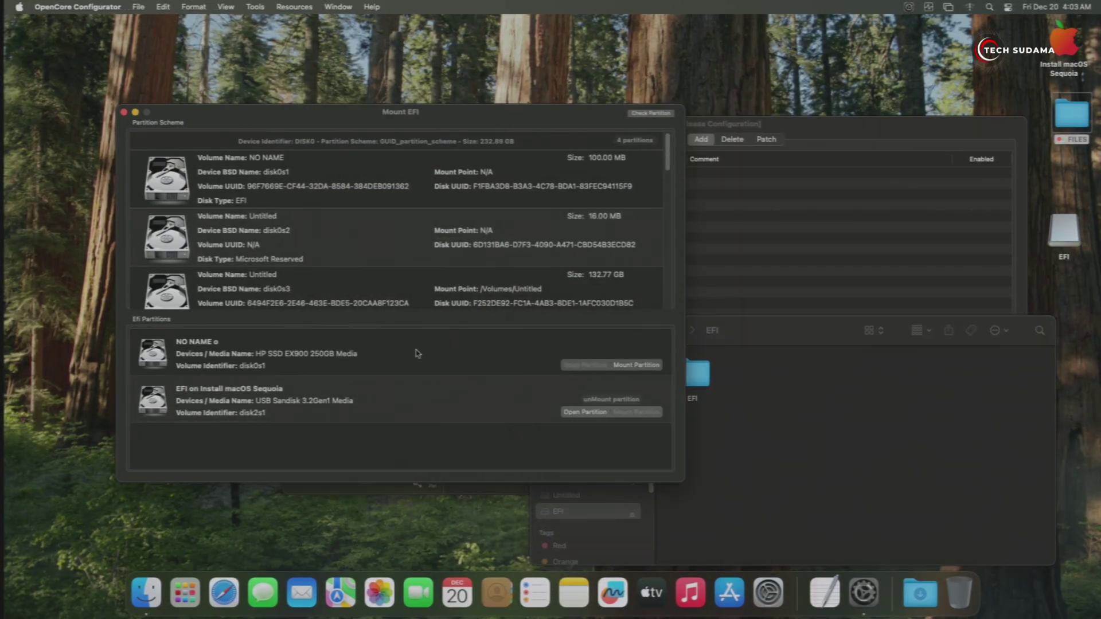
Step: Mount and open the internal NO NAME EFI partition, close OpenCore Configurator, and select the USB's BOOT and OC folders
{"action": "left_click", "coordinate": [632, 369]}
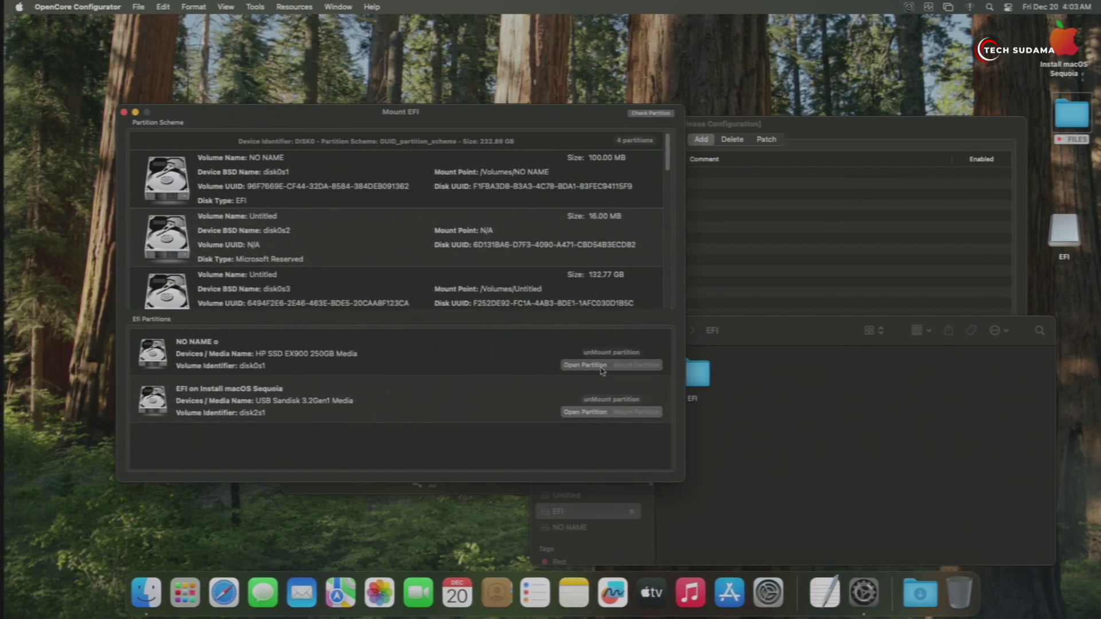
{"action": "left_click", "coordinate": [585, 365]}
{"action": "left_click_drag", "start_coordinate": [779, 38], "coordinate": [290, 55]}
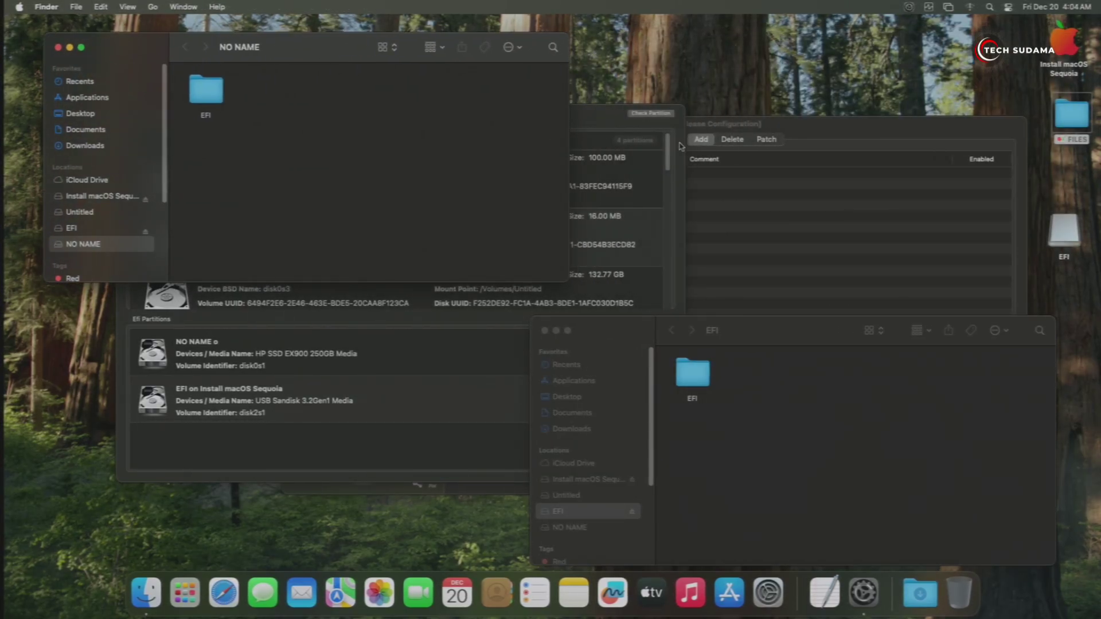
{"action": "left_click", "coordinate": [601, 119]}
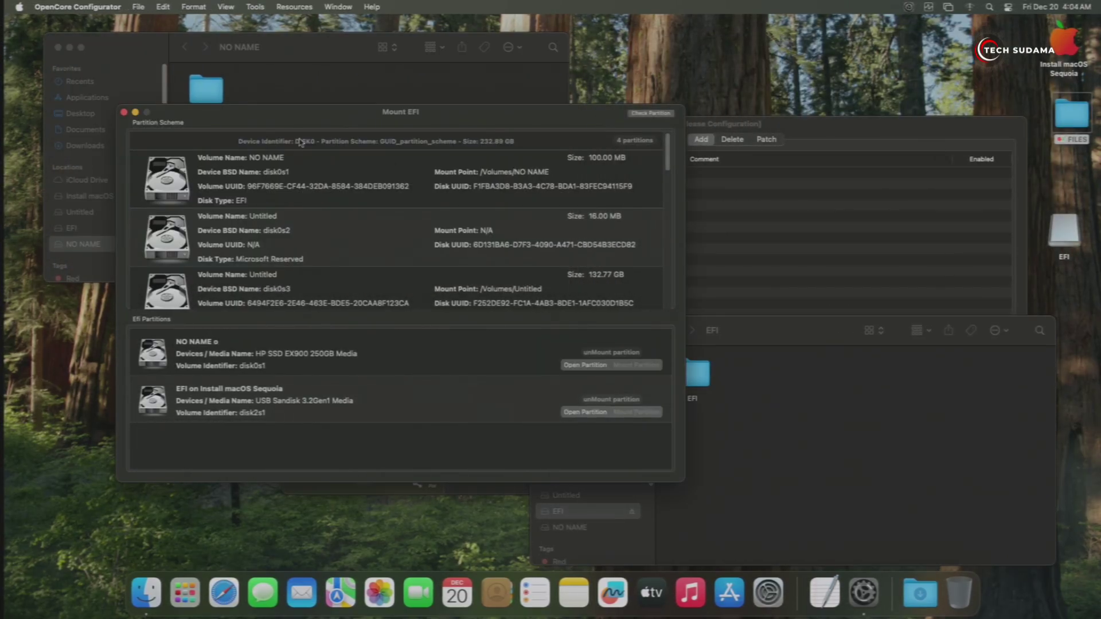
{"action": "left_click", "coordinate": [124, 112]}
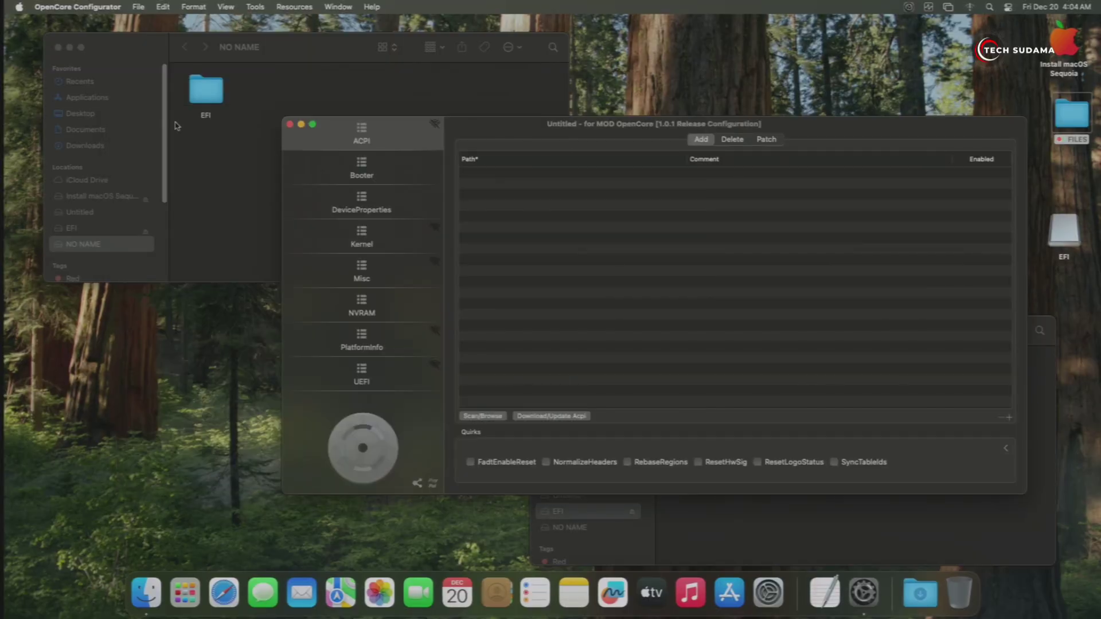
{"action": "left_click", "coordinate": [289, 125]}
{"action": "left_click", "coordinate": [708, 362]}
{"action": "left_click_drag", "start_coordinate": [697, 409], "coordinate": [767, 374]}
Step: Copy BOOT and OC from the USB EFI into NO NAME/EFI, replacing both existing folders
{"action": "right_click", "coordinate": [768, 367]}
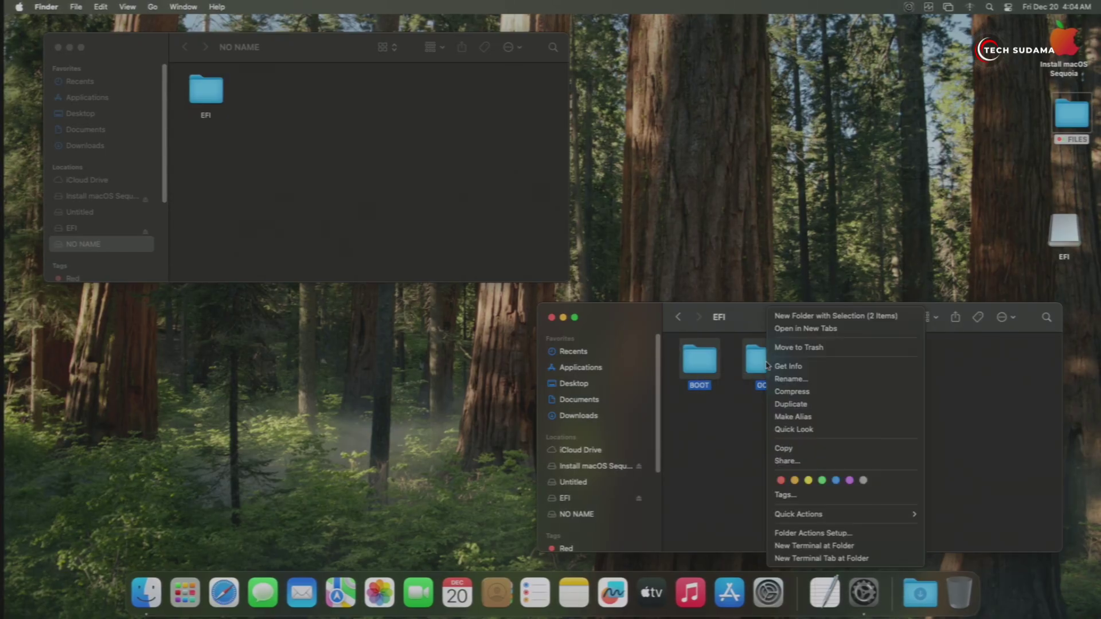
{"action": "left_click", "coordinate": [787, 447]}
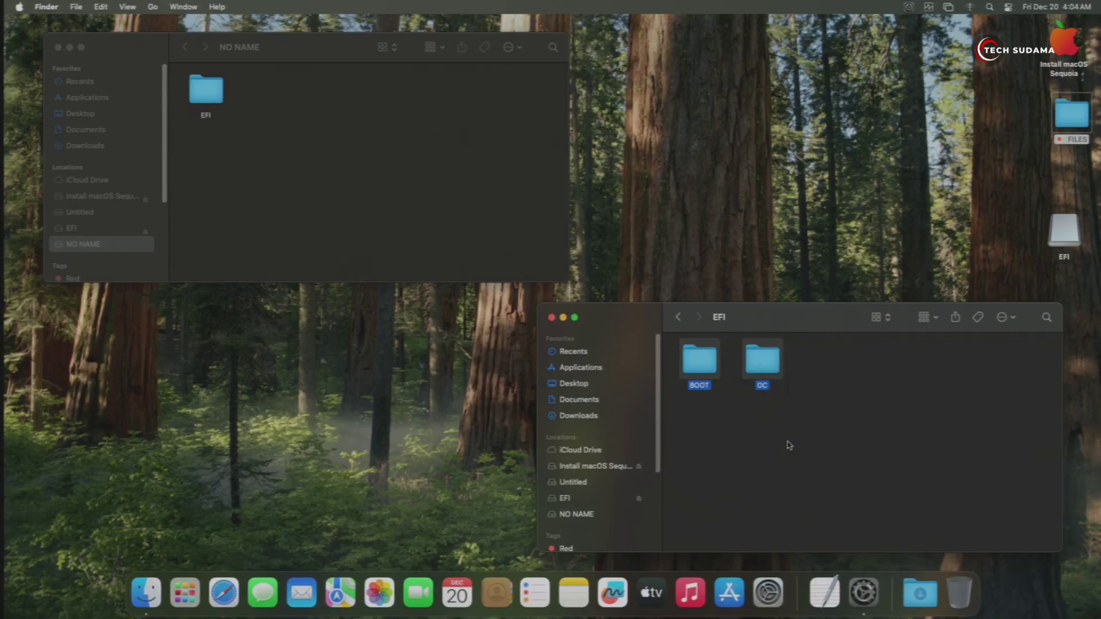
{"action": "double_click", "coordinate": [205, 91]}
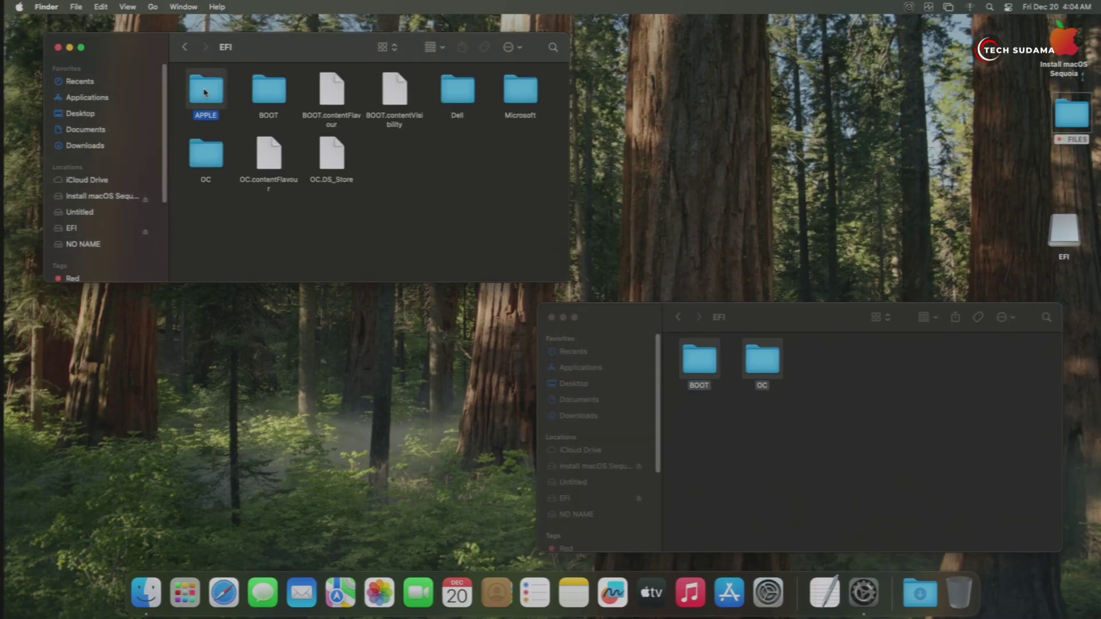
{"action": "left_click", "coordinate": [261, 233]}
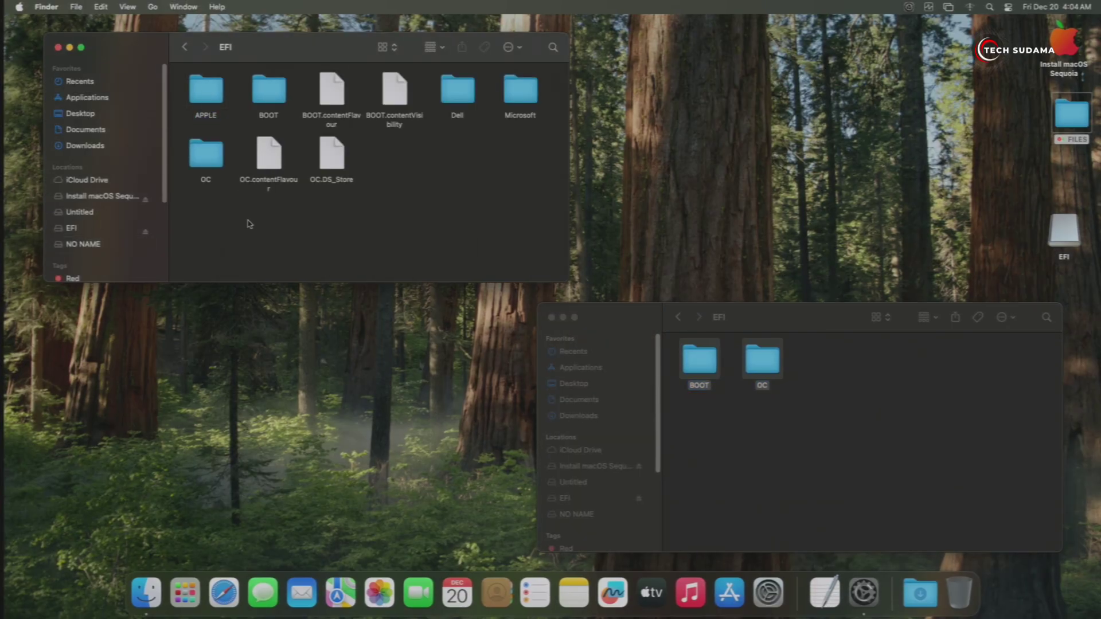
{"action": "right_click", "coordinate": [252, 220]}
{"action": "left_click", "coordinate": [276, 240]}
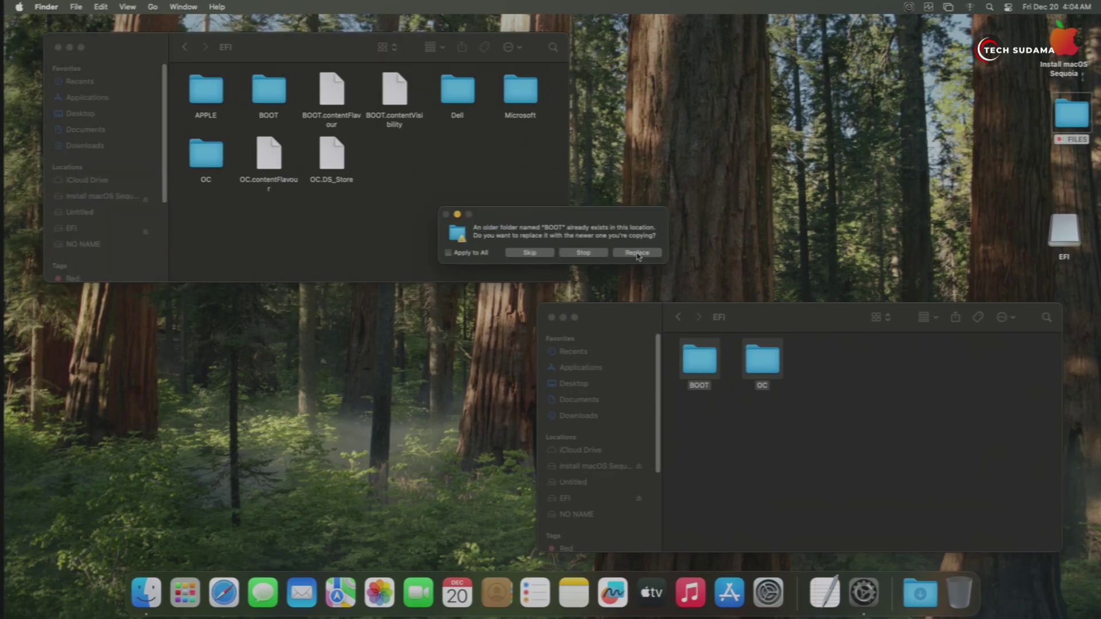
{"action": "left_click", "coordinate": [637, 253]}
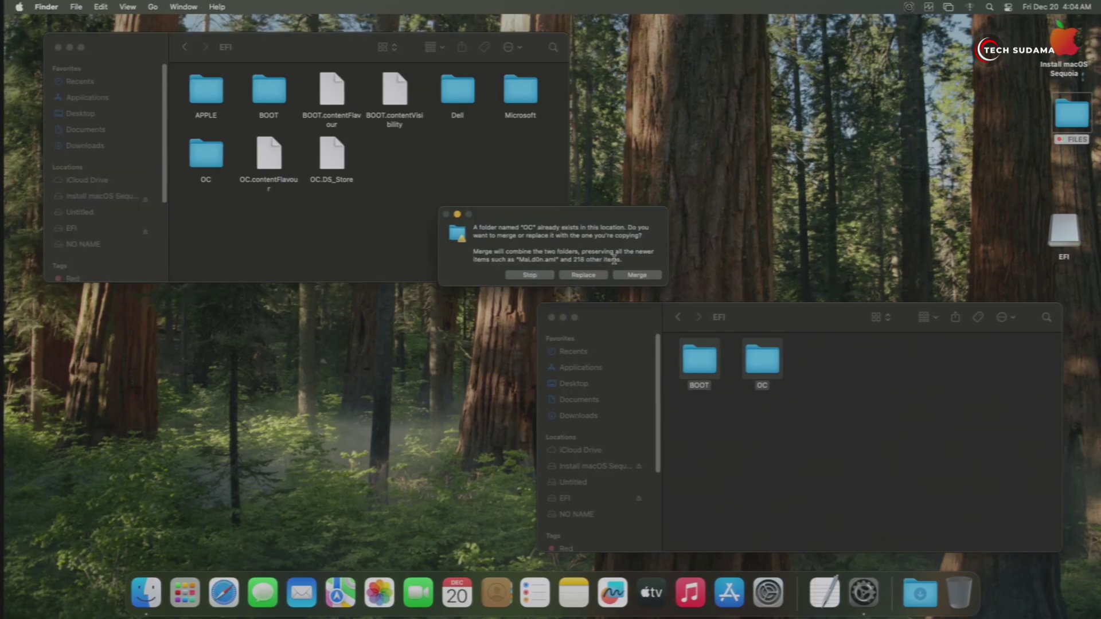
{"action": "left_click", "coordinate": [585, 276]}
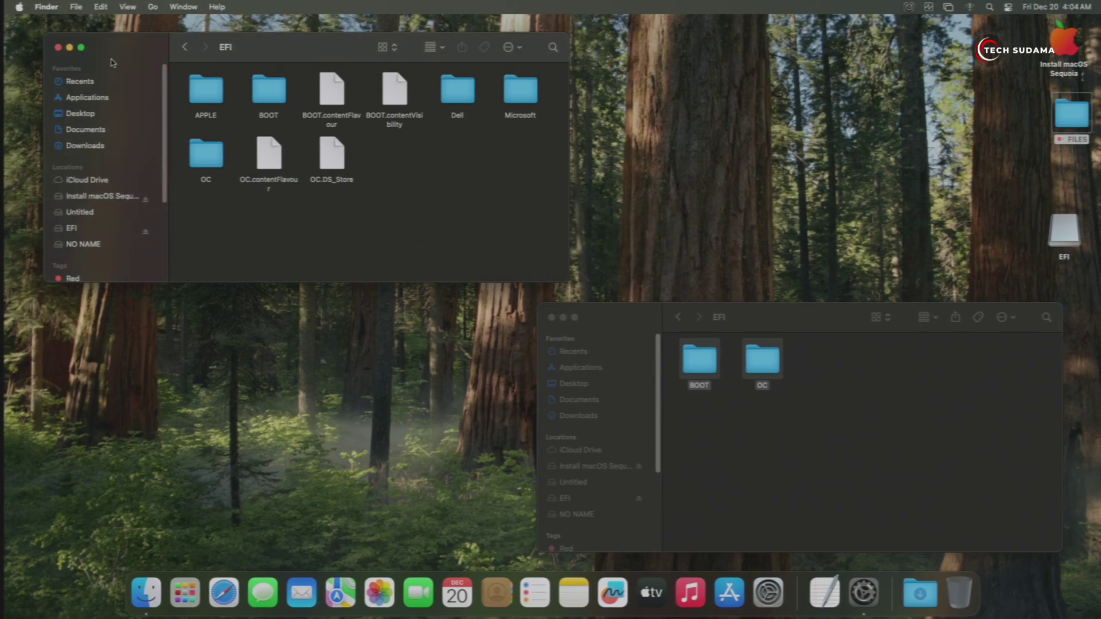
Step: Close both EFI windows and restart the Mac from the Apple menu
{"action": "left_click", "coordinate": [58, 47]}
{"action": "left_click", "coordinate": [552, 317]}
{"action": "left_click", "coordinate": [19, 7]}
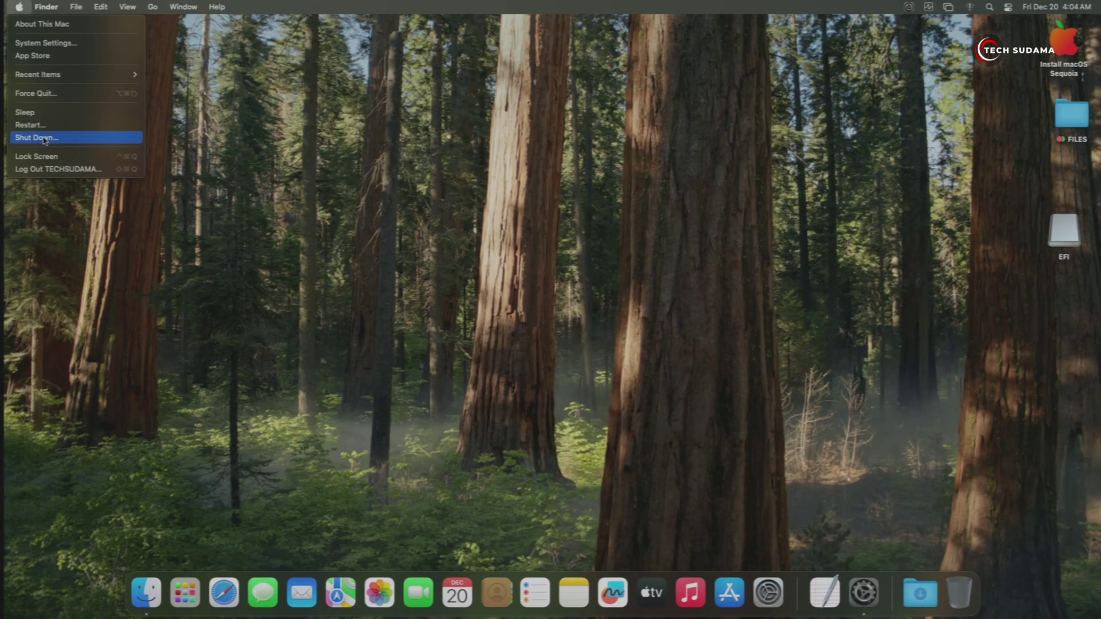
{"action": "left_click", "coordinate": [30, 125]}
{"action": "key", "text": "Return"}
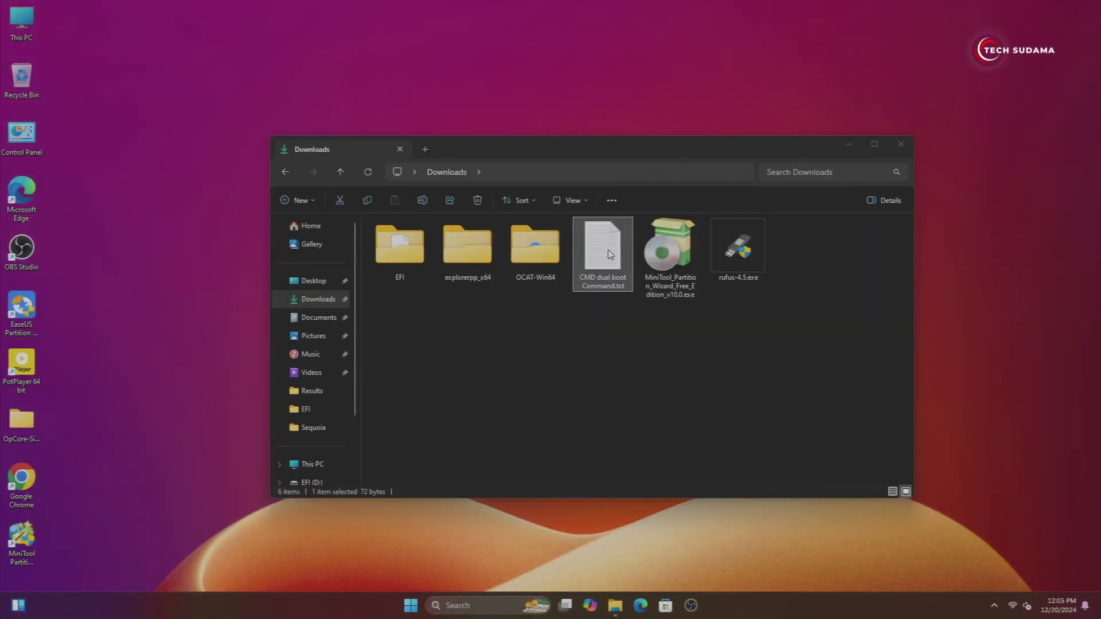
Step: Copy the 'bcdedit /set {bootmgr} path \efi\boot\bootx64.efi' line from CMD dual boot Command.txt, then close it
{"action": "double_click", "coordinate": [605, 263]}
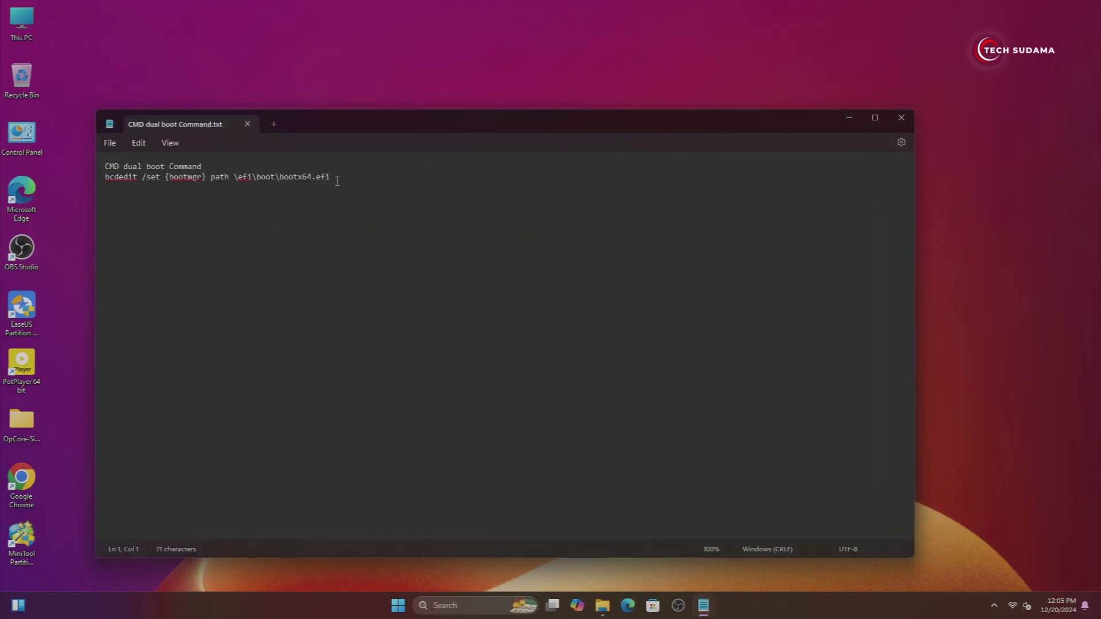
{"action": "left_click_drag", "start_coordinate": [331, 178], "coordinate": [99, 186]}
{"action": "right_click", "coordinate": [128, 180]}
{"action": "left_click", "coordinate": [160, 233]}
{"action": "left_click", "coordinate": [247, 124]}
{"action": "key", "text": "super+d"}
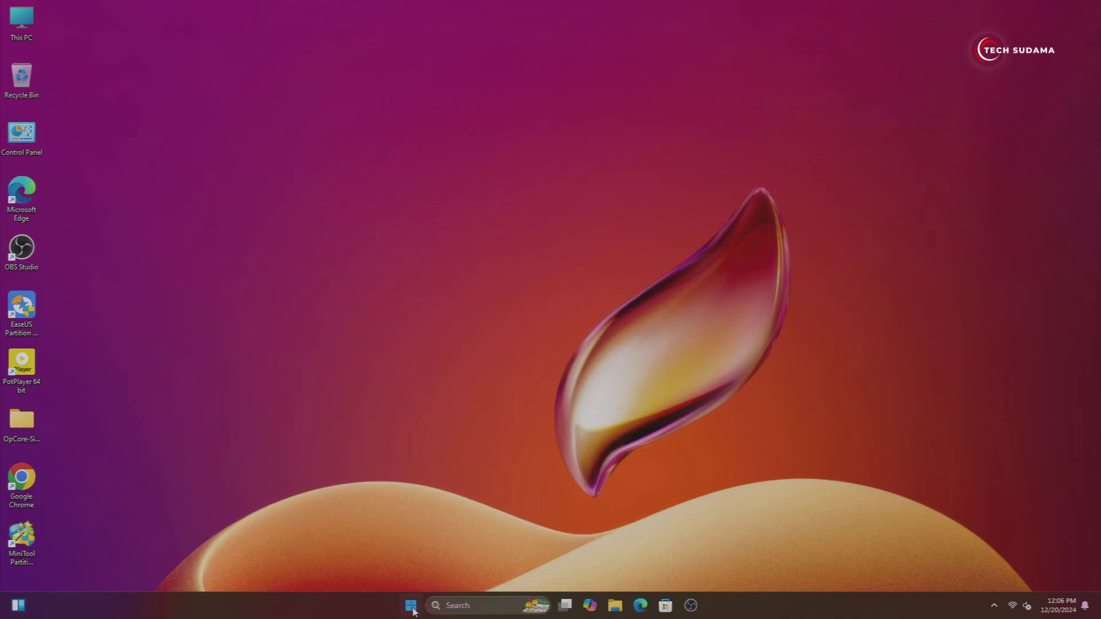
{"action": "left_click", "coordinate": [411, 607]}
Step: In an administrator Command Prompt, run bcdedit /set {bootmgr} path \efi\boot\bootx64.efi
{"action": "type", "text": "cmd"}
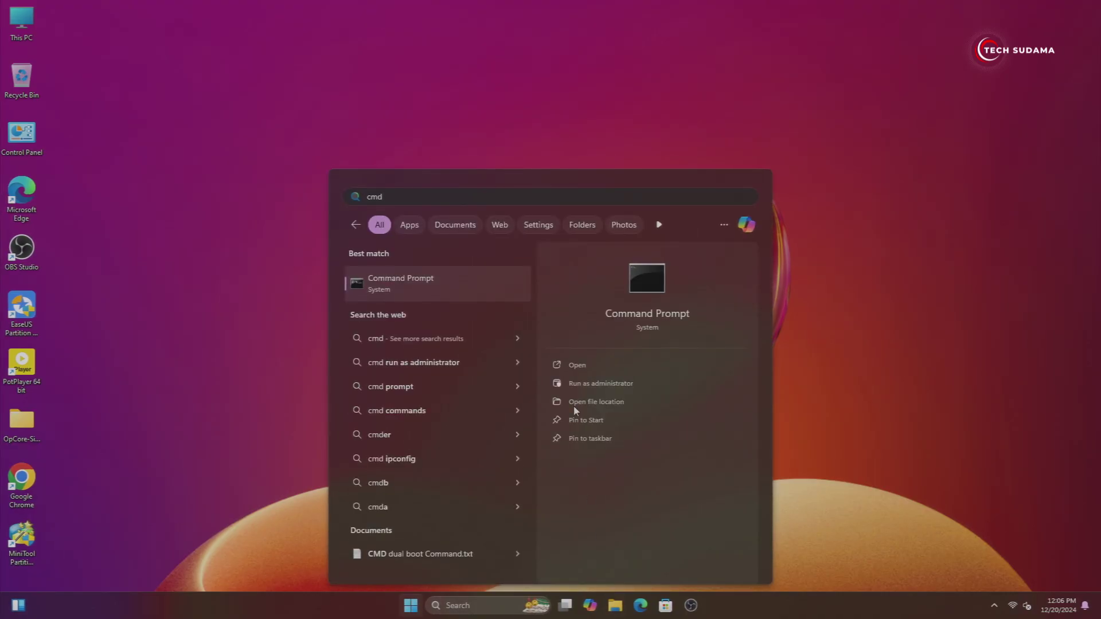
{"action": "left_click", "coordinate": [596, 383]}
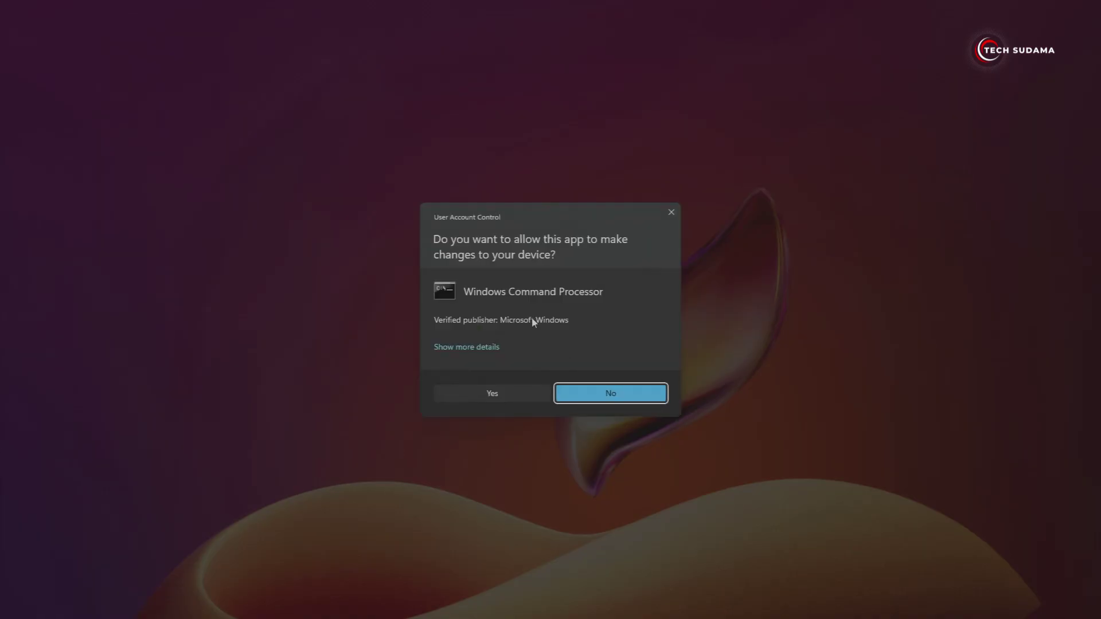
{"action": "left_click", "coordinate": [484, 396]}
{"action": "right_click", "coordinate": [205, 142]}
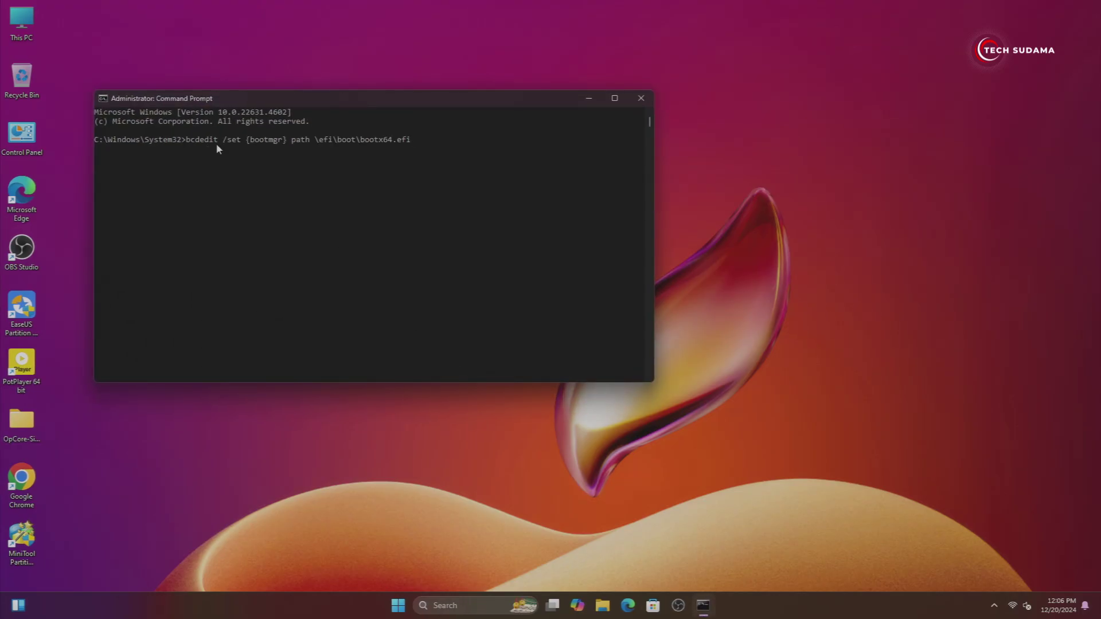
{"action": "key", "text": "Return"}
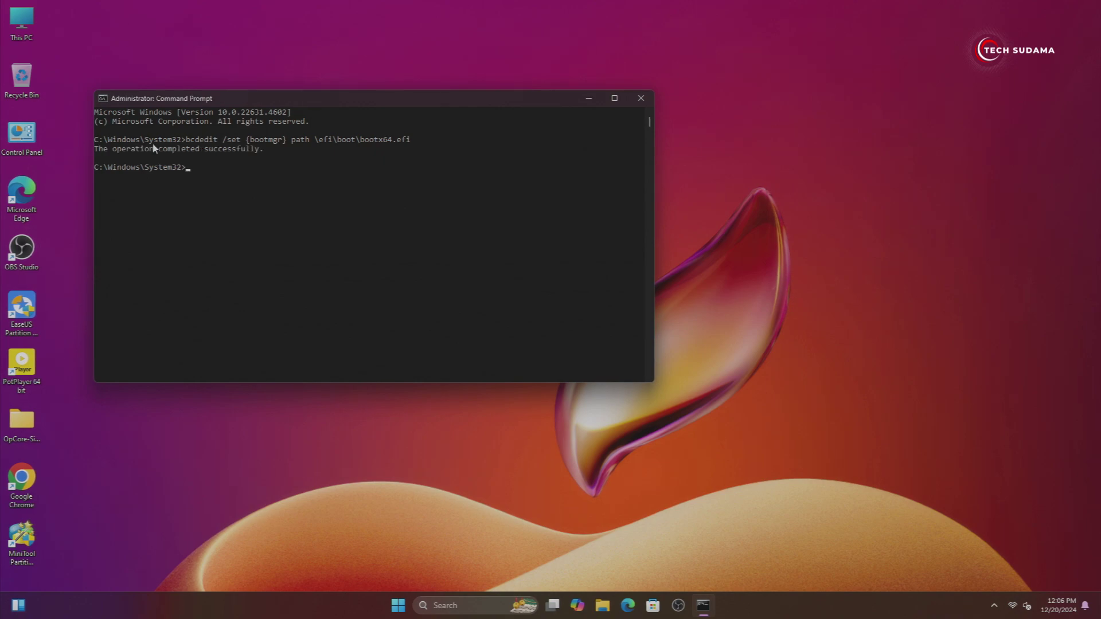
{"action": "left_click", "coordinate": [643, 98]}
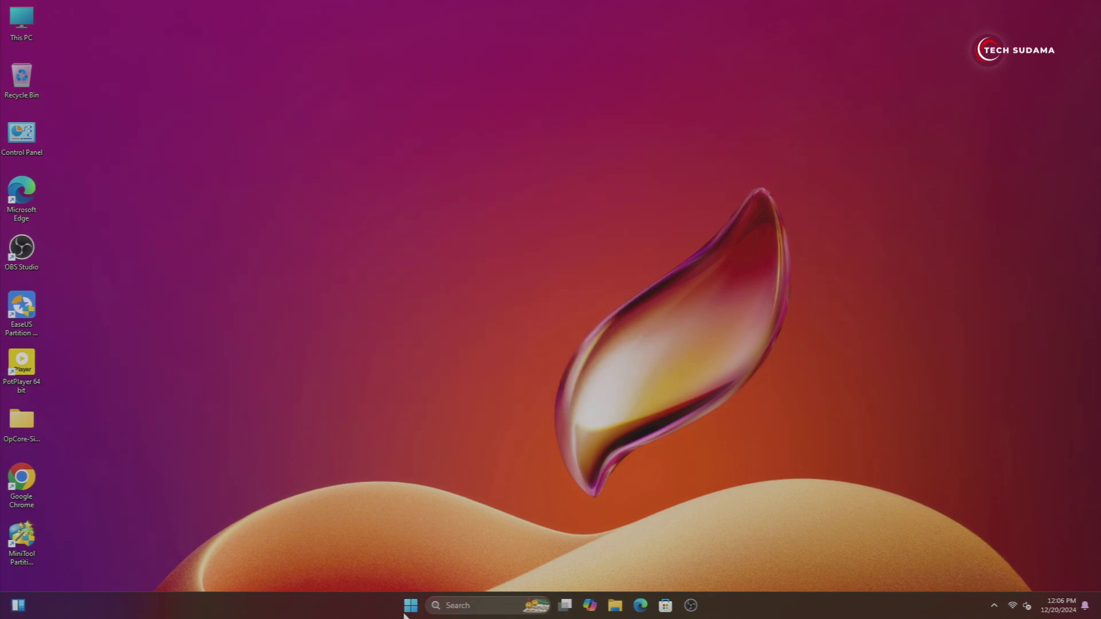
Step: Restart Windows from the Start menu's power options
{"action": "left_click", "coordinate": [410, 605]}
{"action": "left_click", "coordinate": [690, 566]}
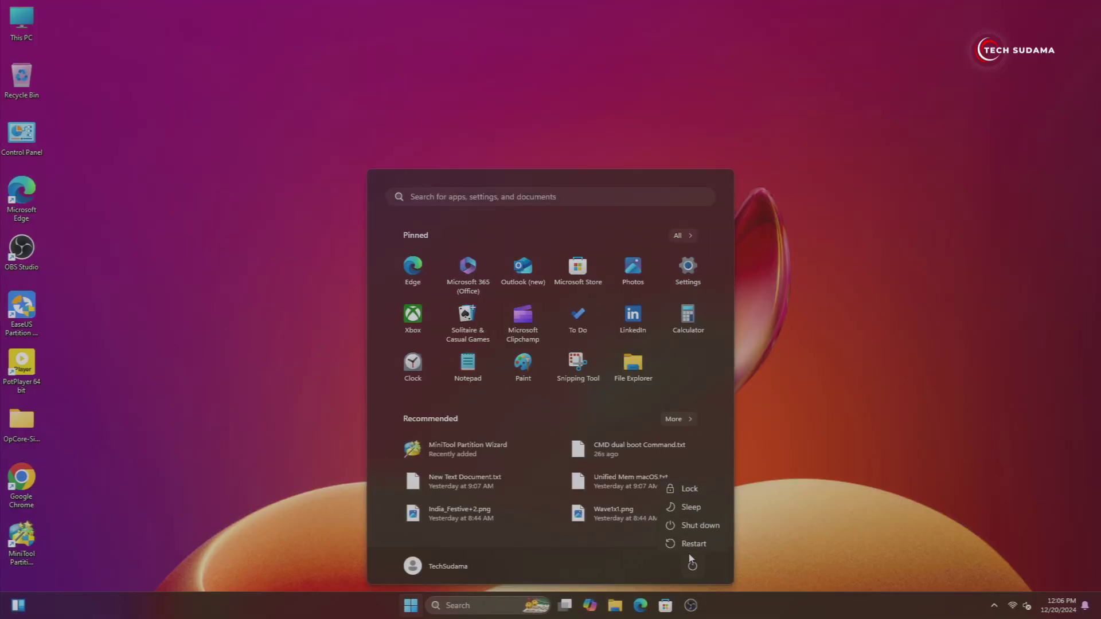
{"action": "left_click", "coordinate": [699, 542]}
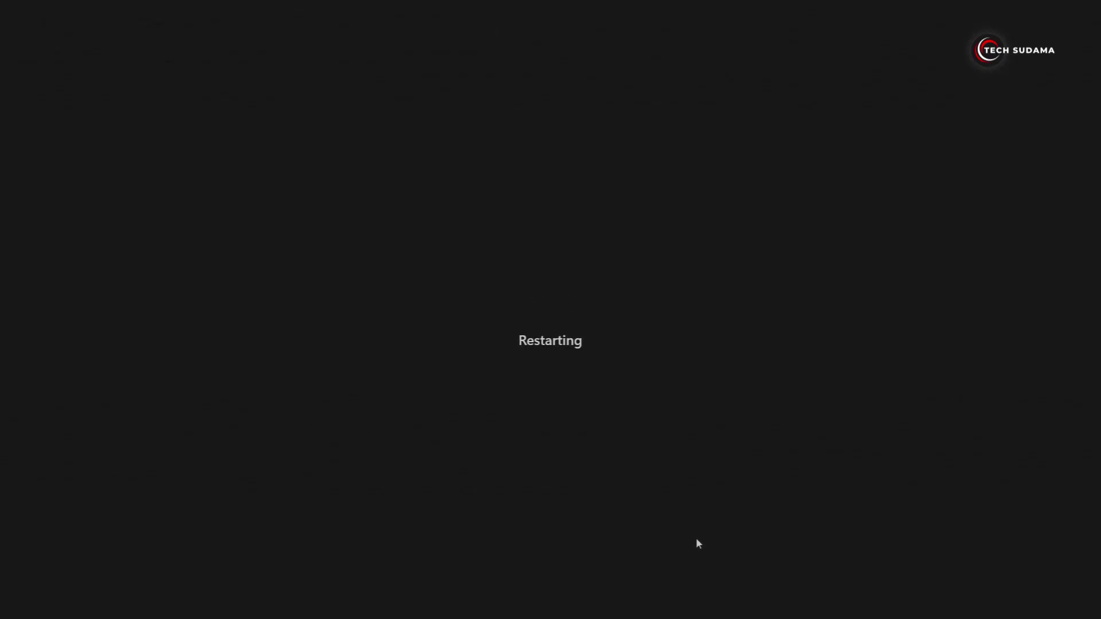